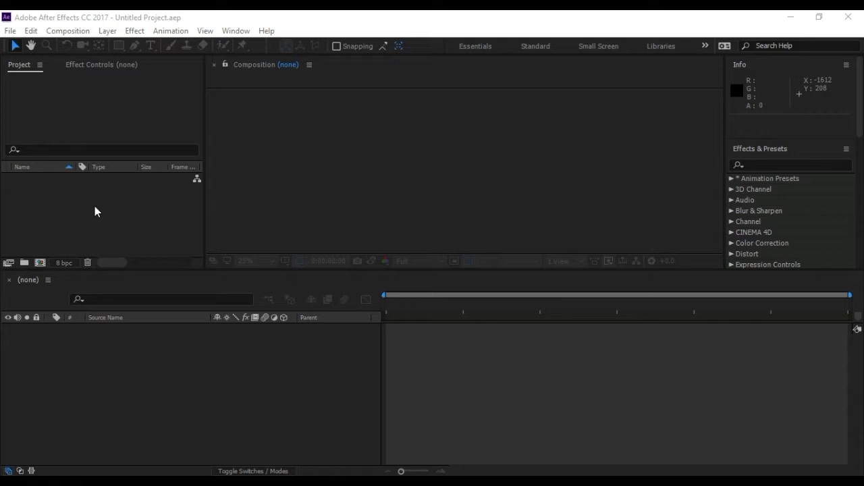
Create a new 1280 × 720 px composition named Audio Spectrum with a duration of 0:01:30:00
{"action": "right_click", "coordinate": [95, 211]}
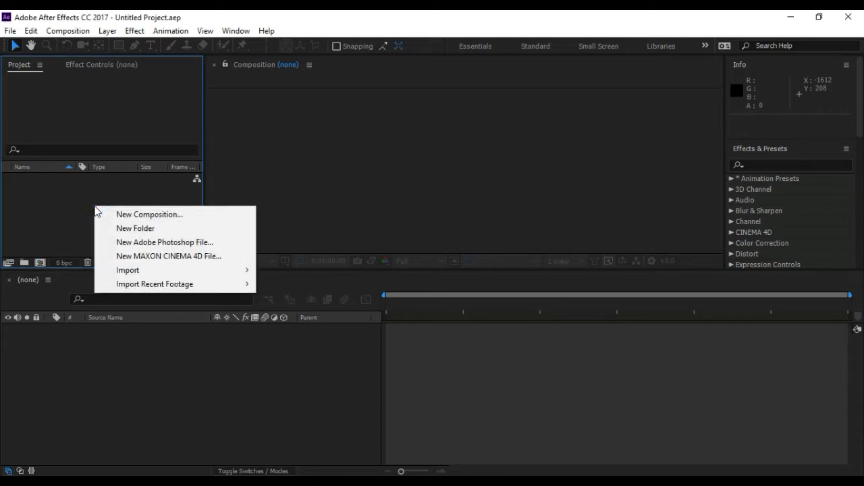
{"action": "left_click", "coordinate": [144, 215]}
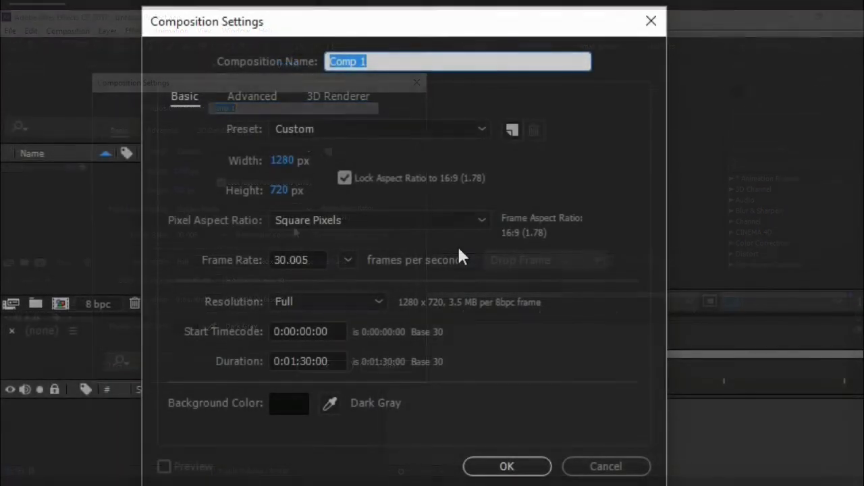
{"action": "type", "text": "Aud"}
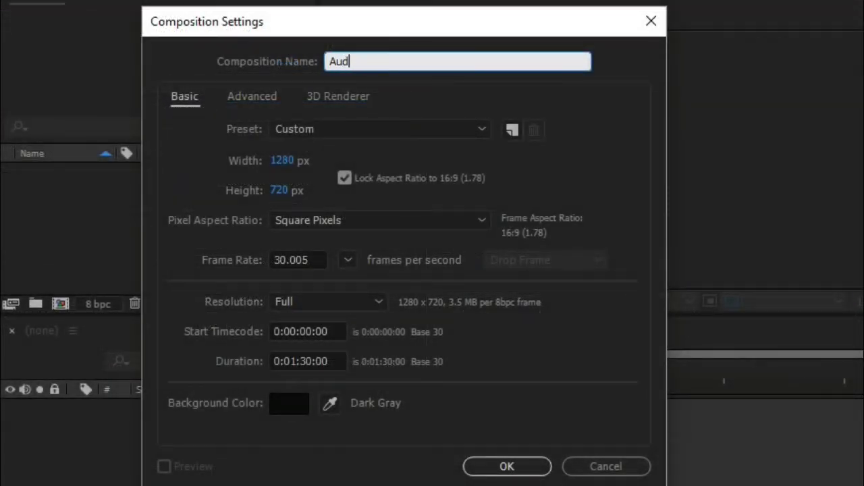
{"action": "type", "text": "io Spectrum"}
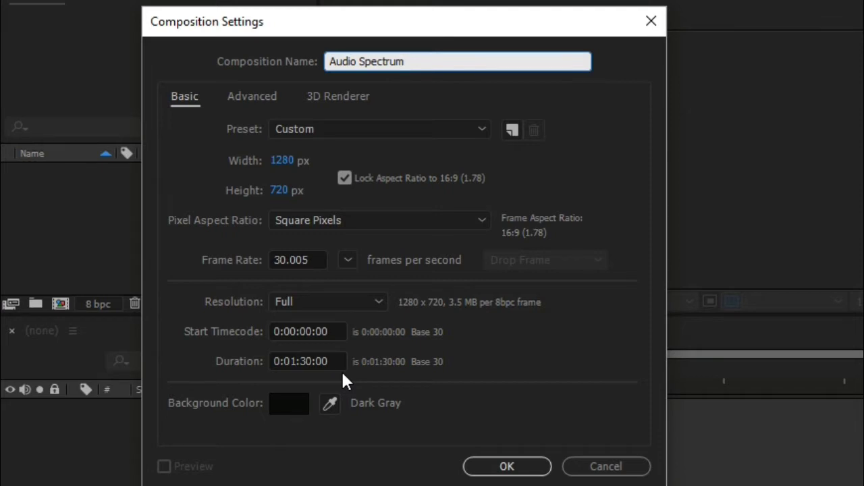
{"action": "left_click", "coordinate": [517, 465]}
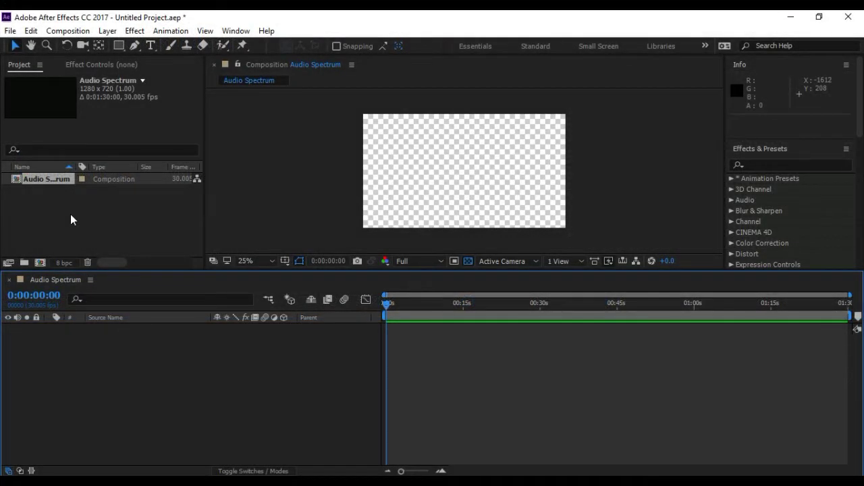
Import the audio file Arriba_Mami.mp3 and add it as a layer in the Audio Spectrum composition's timeline
{"action": "right_click", "coordinate": [70, 214]}
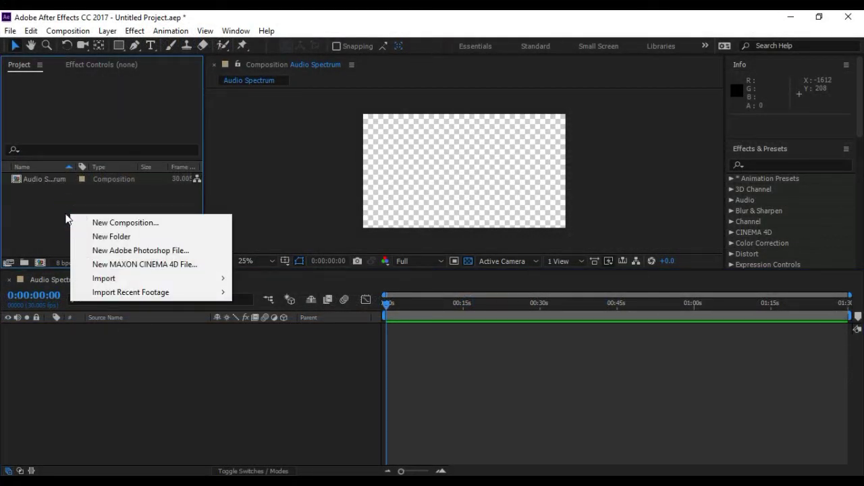
{"action": "mouse_move", "coordinate": [203, 283]}
{"action": "left_click", "coordinate": [284, 278]}
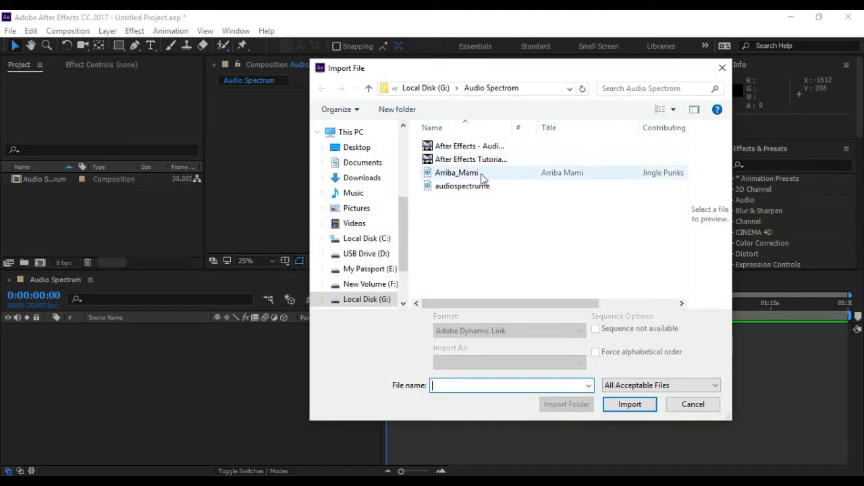
{"action": "left_click", "coordinate": [482, 178]}
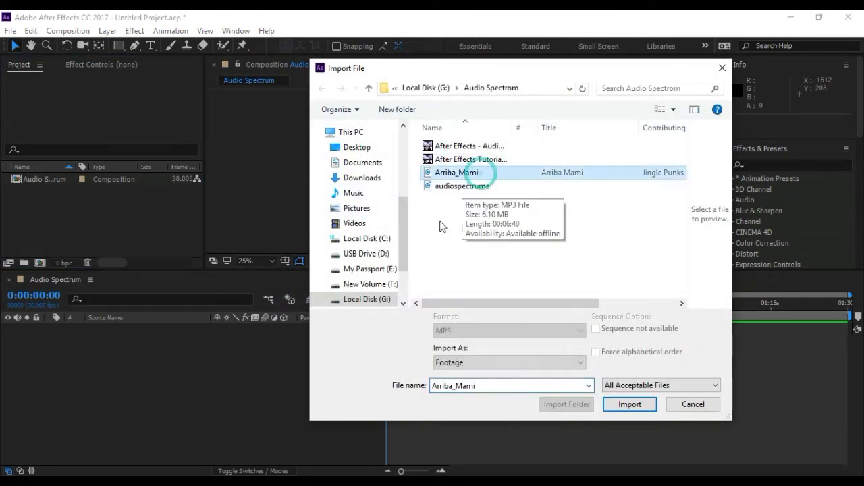
{"action": "left_click", "coordinate": [630, 405]}
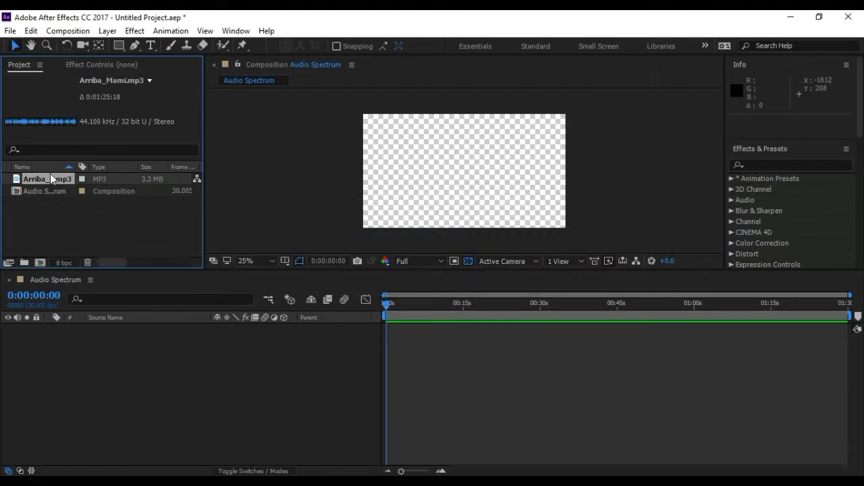
{"action": "left_click_drag", "start_coordinate": [50, 177], "coordinate": [181, 378]}
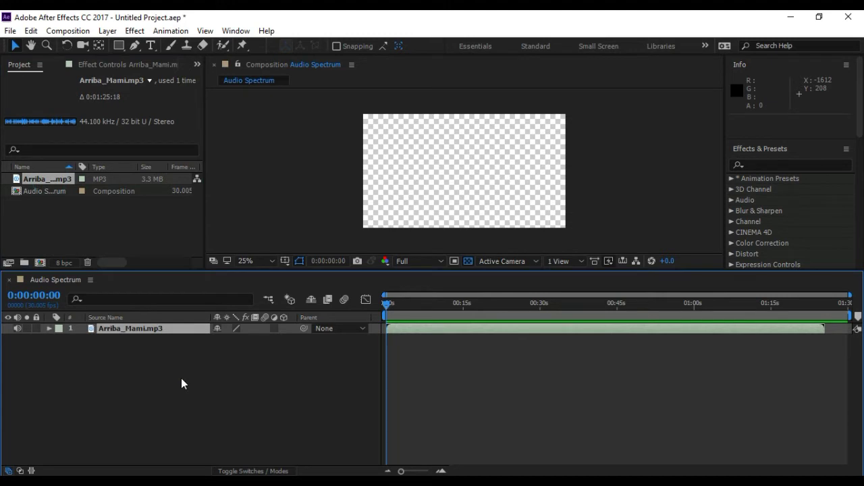
Create a solid layer named BG at composition size, 1280 × 720 px, with a very dark gray color
{"action": "right_click", "coordinate": [143, 381]}
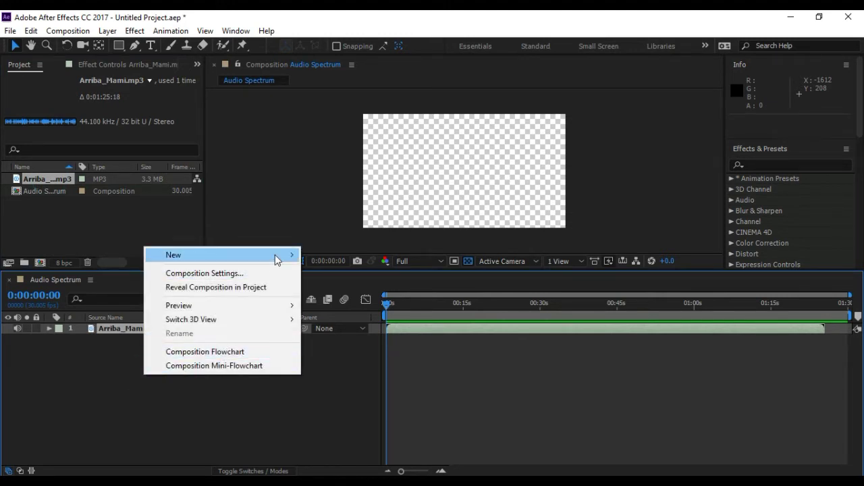
{"action": "mouse_move", "coordinate": [275, 260]}
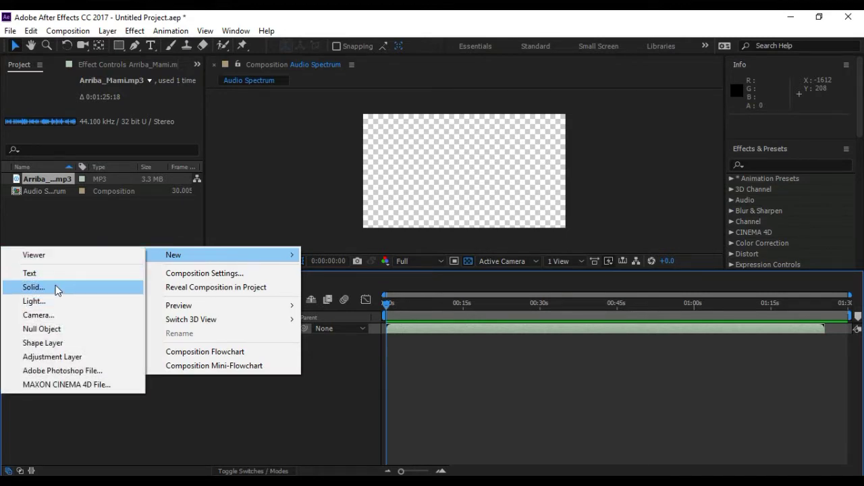
{"action": "left_click", "coordinate": [34, 287]}
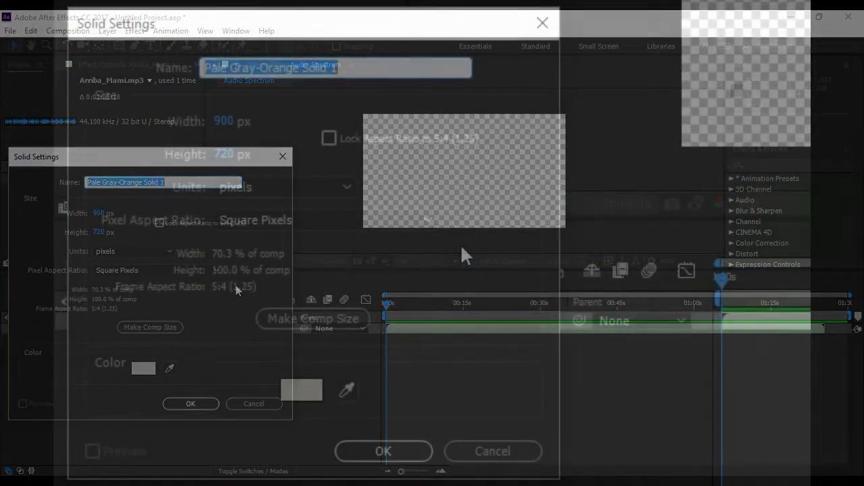
{"action": "type", "text": "BG"}
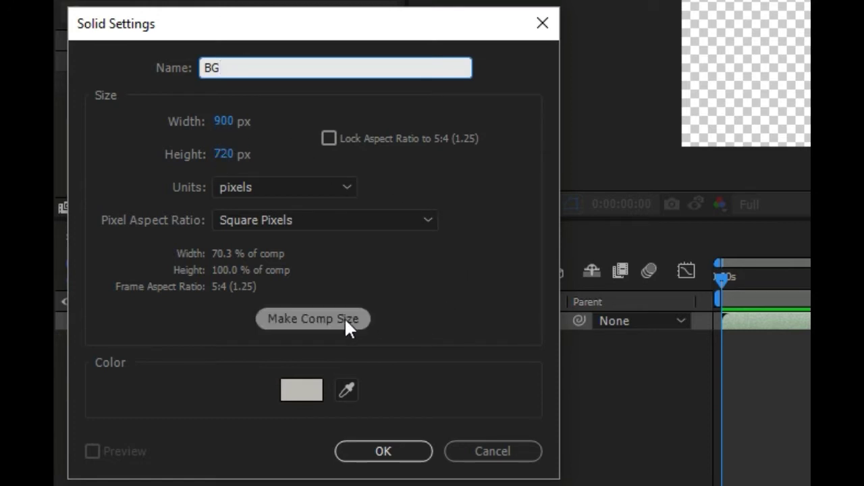
{"action": "left_click", "coordinate": [303, 321]}
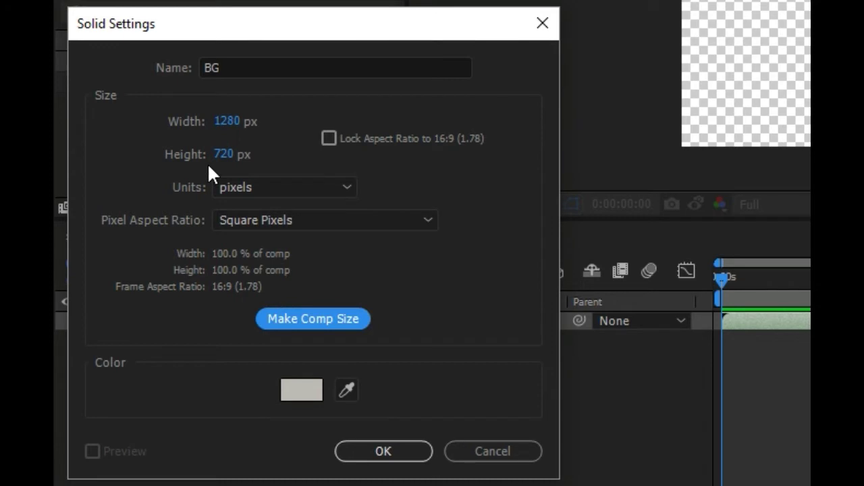
{"action": "left_click", "coordinate": [298, 392]}
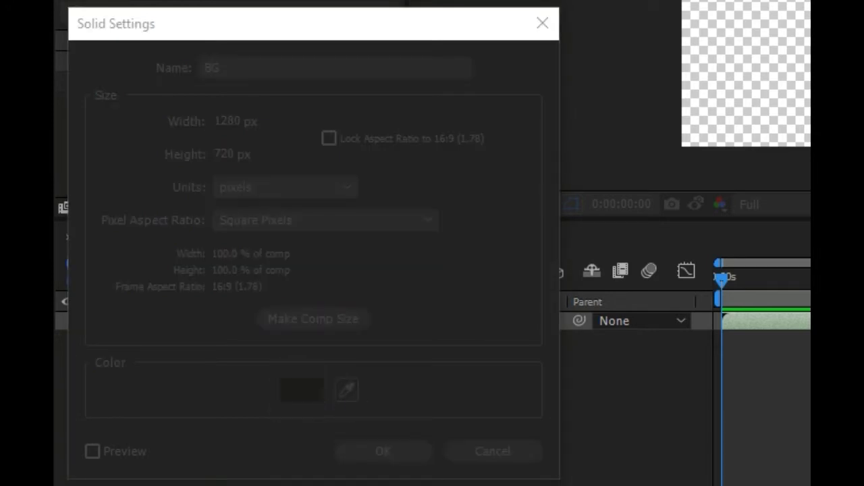
{"action": "key", "text": "Return"}
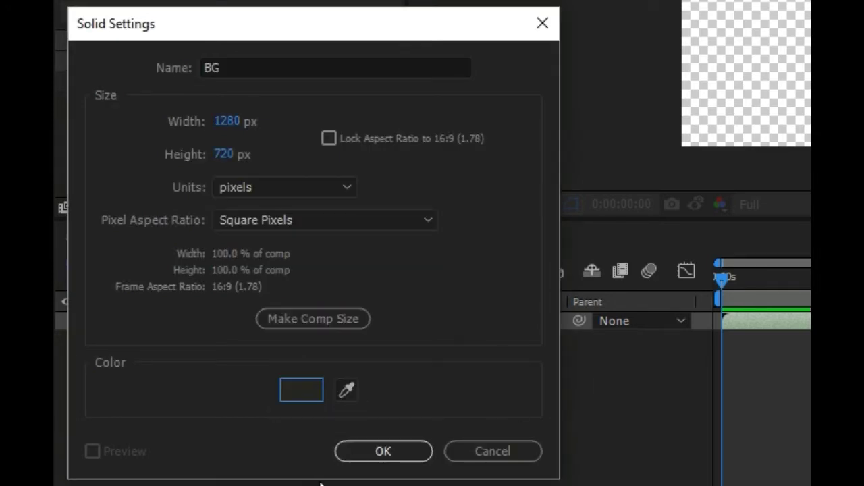
{"action": "left_click", "coordinate": [386, 453]}
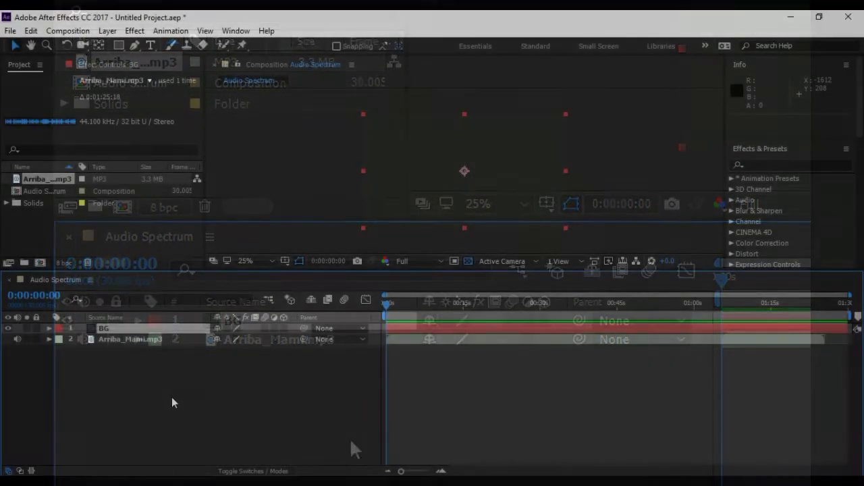
Create a second 1280 × 720 px solid layer named Spectrum, keeping the dark color
{"action": "right_click", "coordinate": [118, 383]}
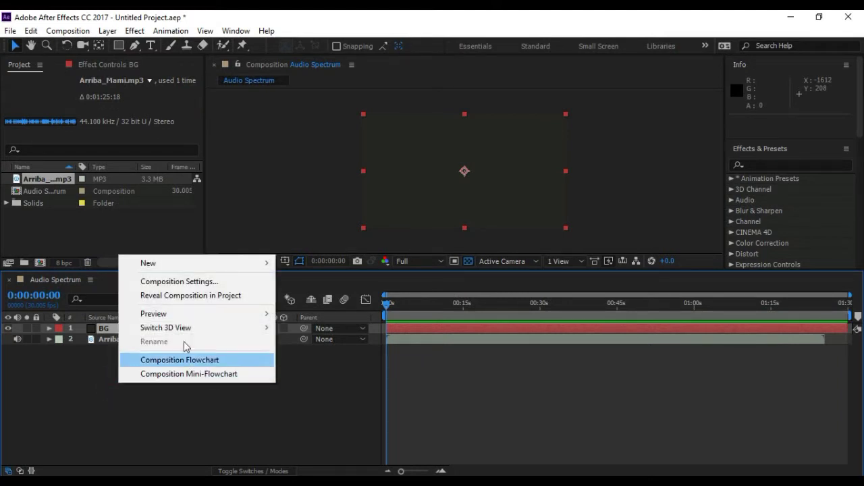
{"action": "mouse_move", "coordinate": [260, 268]}
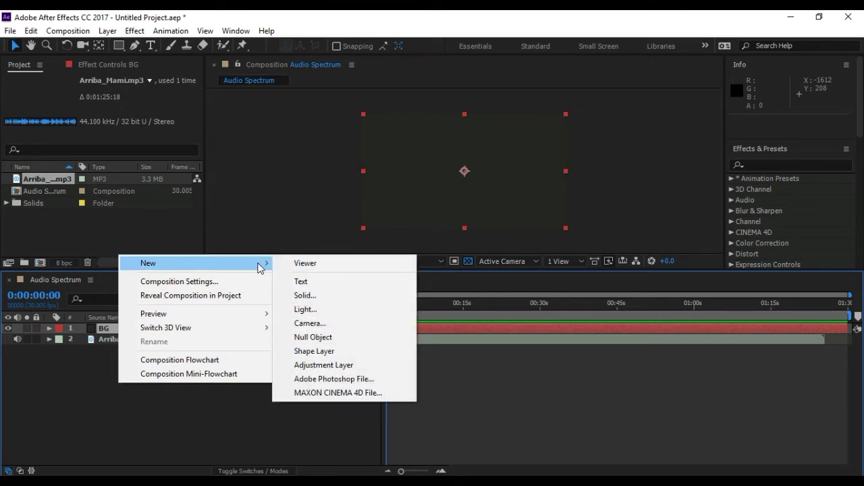
{"action": "left_click", "coordinate": [331, 296]}
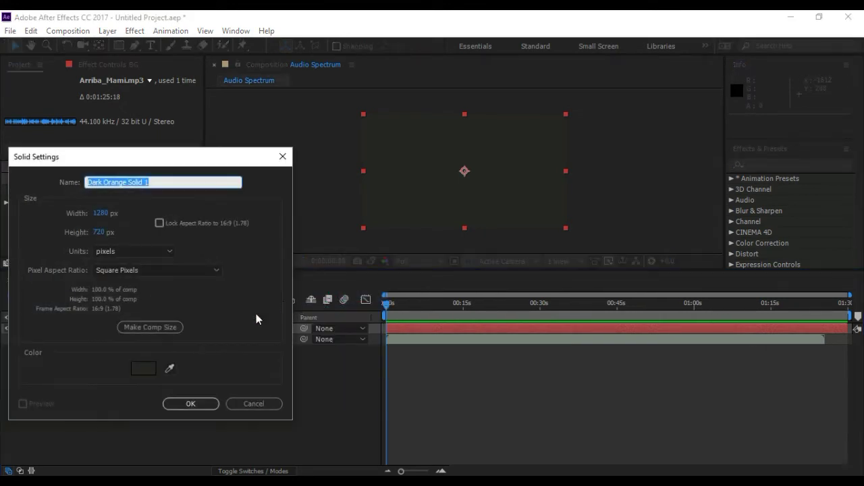
{"action": "type", "text": "Spectrum"}
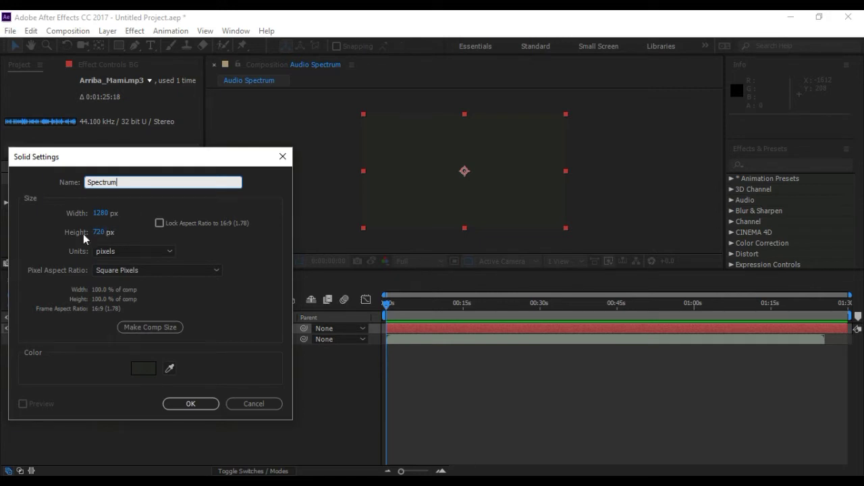
{"action": "left_click", "coordinate": [191, 404]}
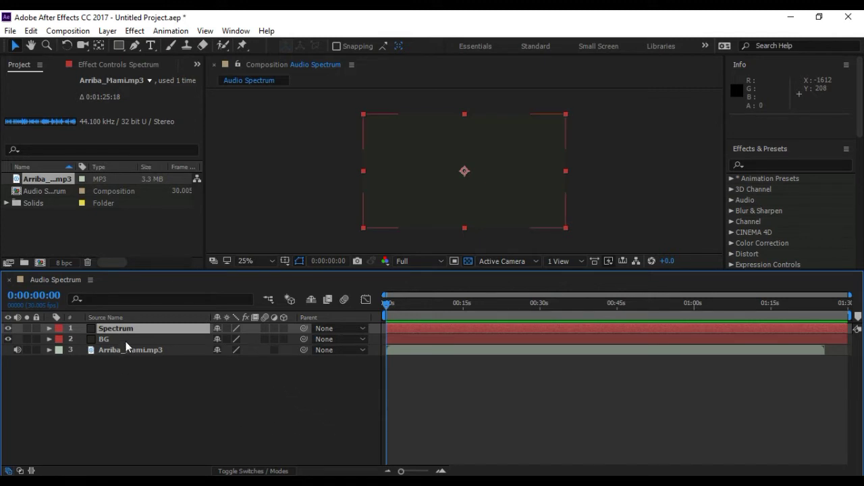
Apply the Audio Spectrum effect to the Spectrum layer and set its Audio Layer to Arriba_Mami.mp3
{"action": "left_click", "coordinate": [151, 330]}
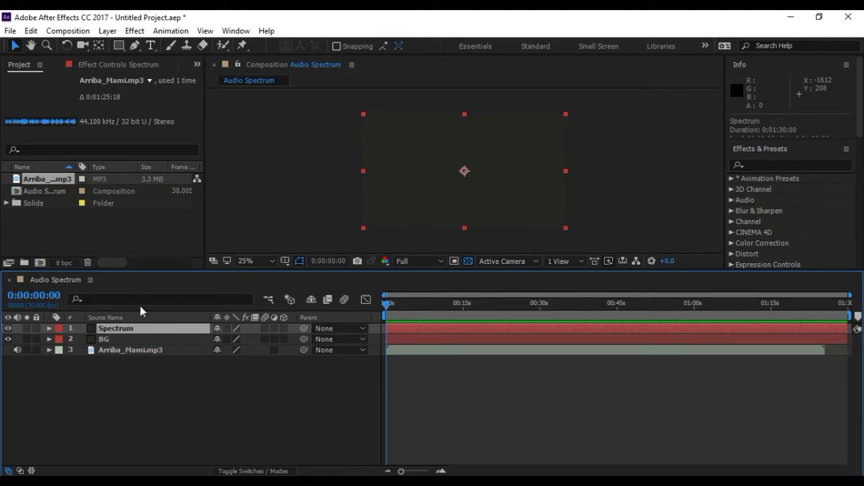
{"action": "left_click", "coordinate": [134, 31]}
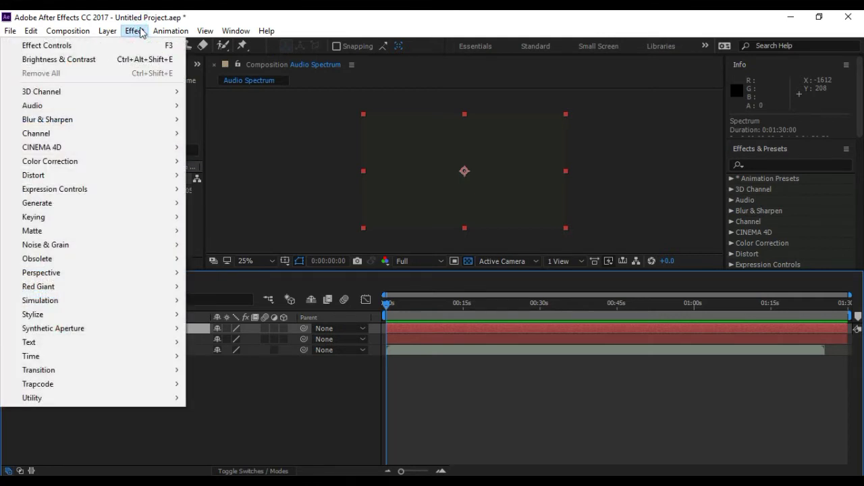
{"action": "mouse_move", "coordinate": [140, 207]}
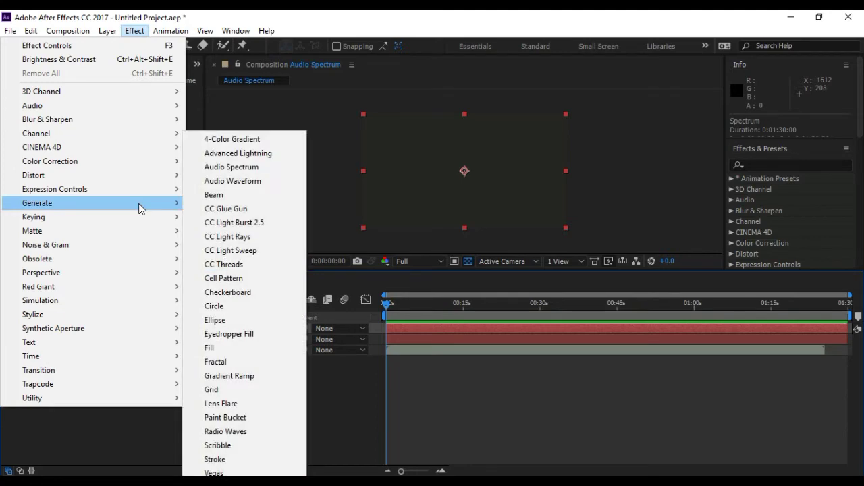
{"action": "left_click", "coordinate": [232, 166]}
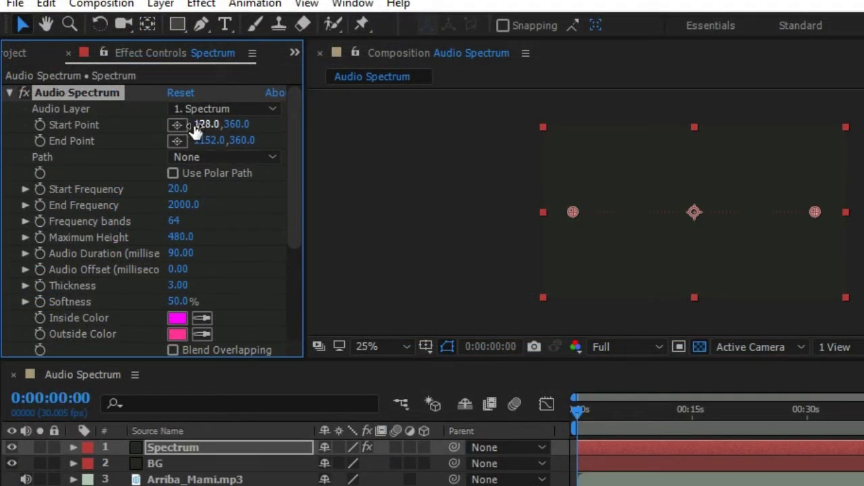
{"action": "left_click", "coordinate": [246, 112]}
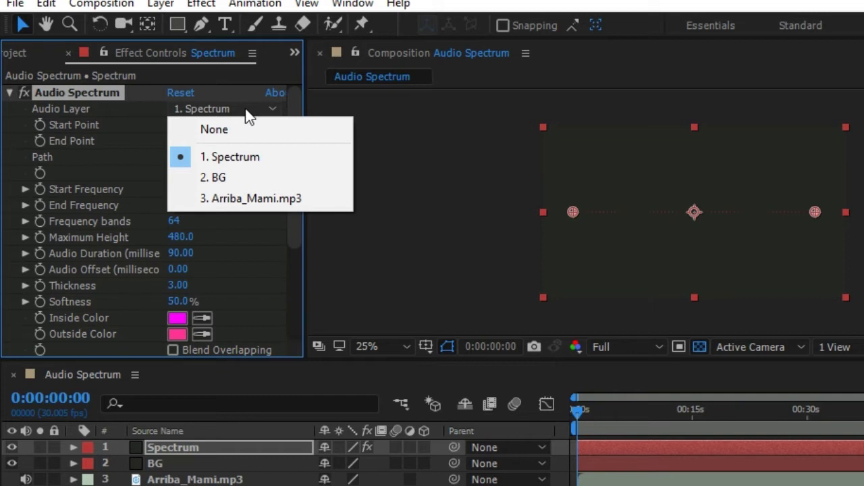
{"action": "left_click", "coordinate": [273, 202]}
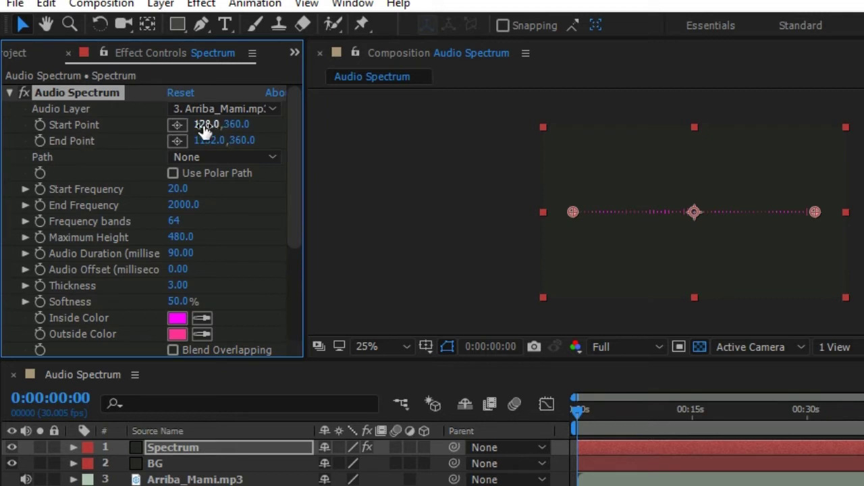
{"action": "mouse_move", "coordinate": [202, 130]}
{"action": "left_mouse_down"}
{"action": "mouse_move", "coordinate": [215, 130]}
{"action": "mouse_move", "coordinate": [203, 130]}
{"action": "left_mouse_up"}
{"action": "key", "text": "ctrl+z"}
{"action": "left_click_drag", "start_coordinate": [573, 213], "coordinate": [571, 160]}
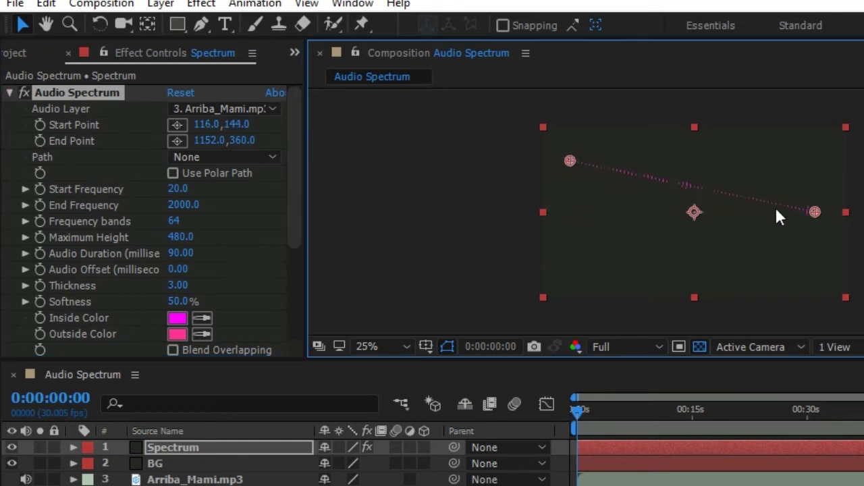
{"action": "left_click_drag", "start_coordinate": [814, 212], "coordinate": [700, 251]}
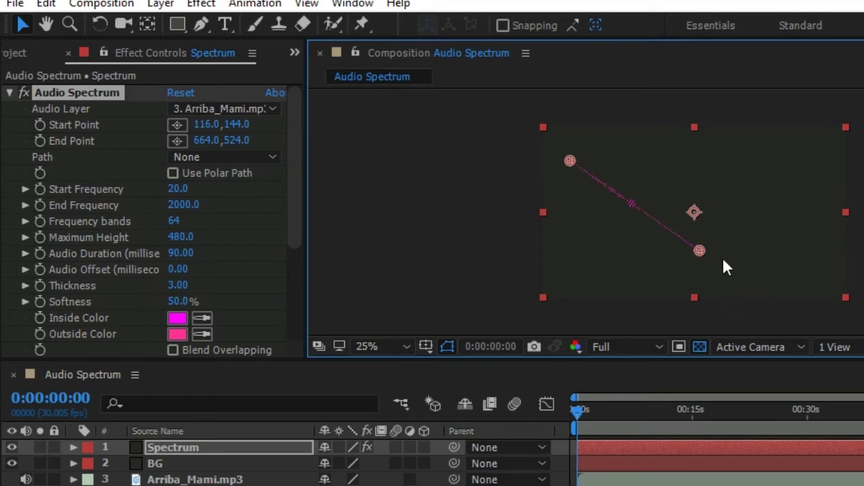
{"action": "key", "text": "ctrl+z"}
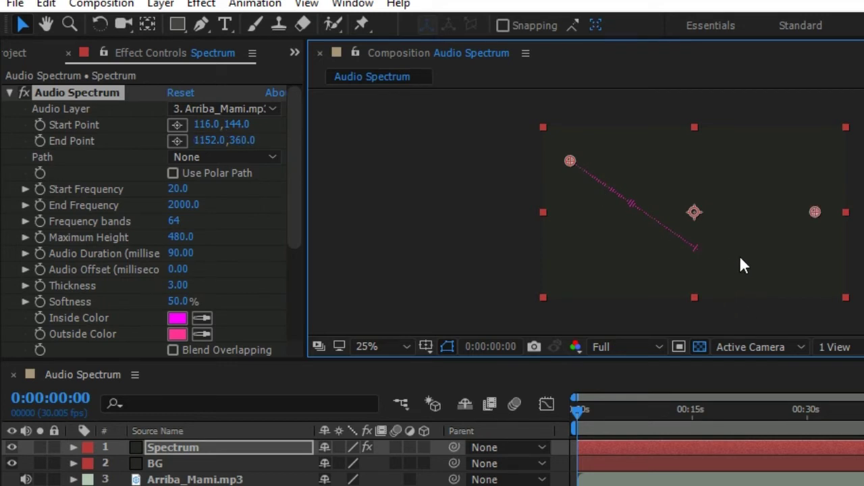
{"action": "key", "text": "ctrl+z"}
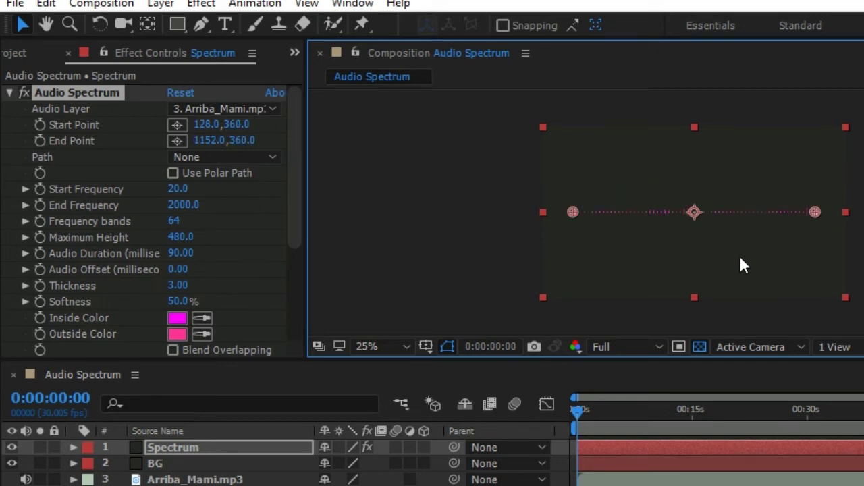
Set the Audio Spectrum effect's Start Frequency to 1
{"action": "left_click", "coordinate": [183, 189]}
{"action": "type", "text": "1"}
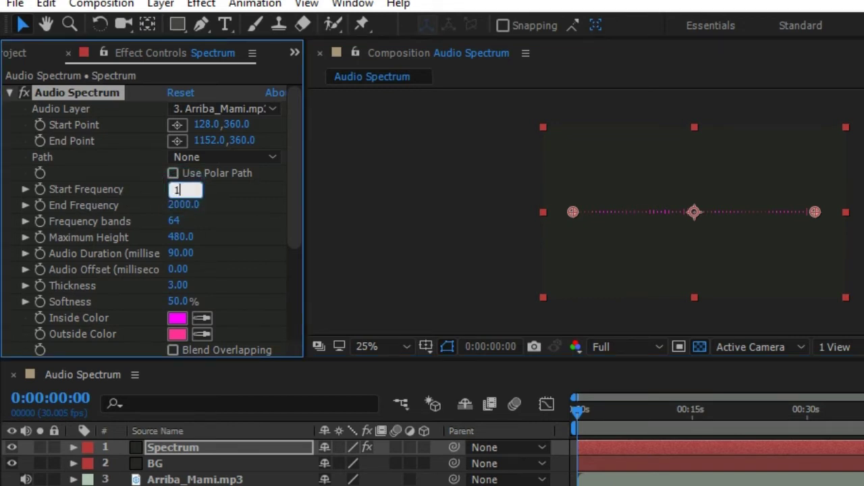
{"action": "key", "text": "Return"}
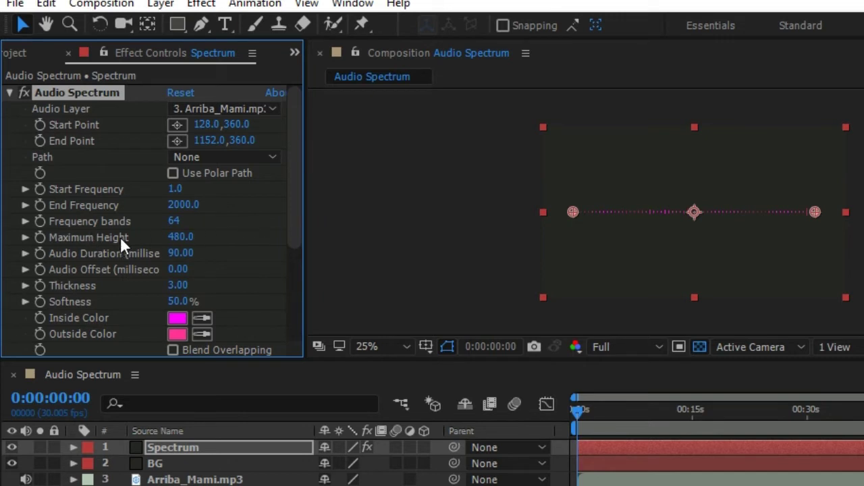
Set the Audio Spectrum effect's End Frequency to 1500 and its Frequency bands to 150
{"action": "left_click", "coordinate": [182, 205]}
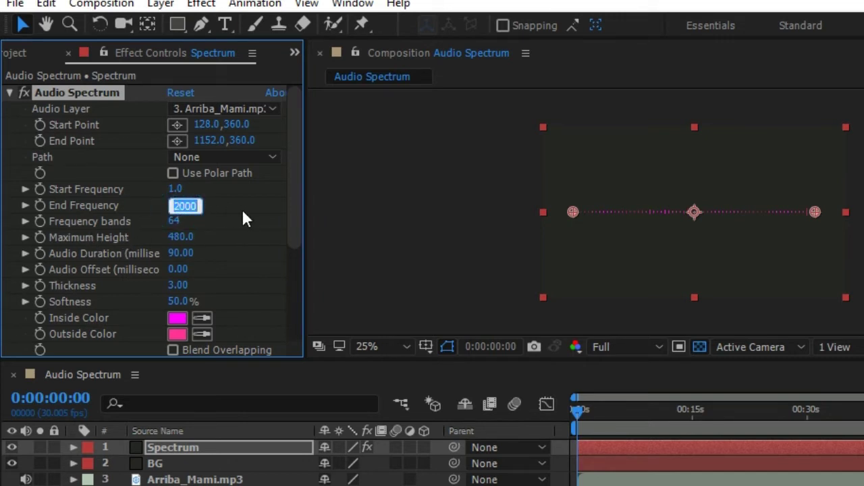
{"action": "type", "text": "1500"}
{"action": "key", "text": "Return"}
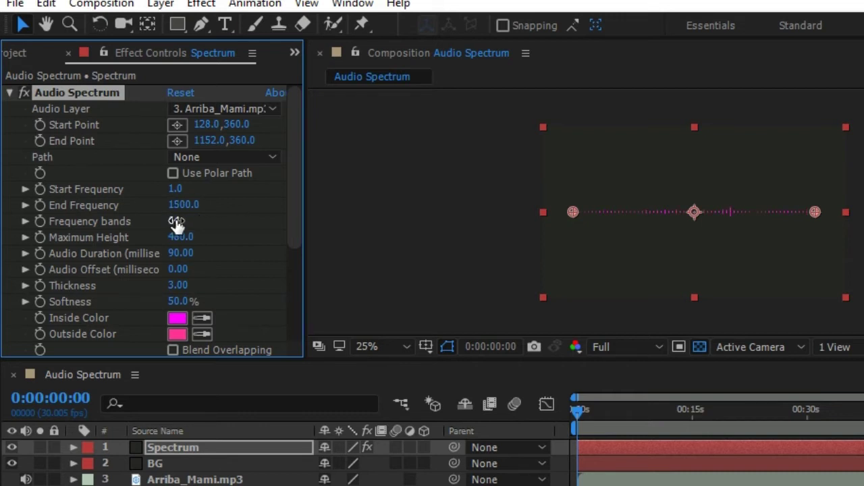
{"action": "left_click", "coordinate": [176, 223]}
{"action": "type", "text": "150"}
{"action": "key", "text": "Return"}
Set the Audio Spectrum effect's Maximum Height to 5000 and its Audio Duration to 125 milliseconds
{"action": "left_click", "coordinate": [181, 238]}
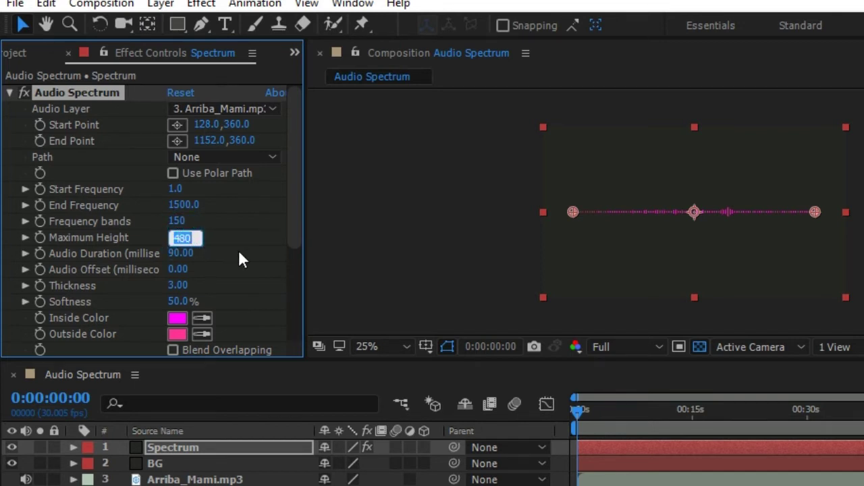
{"action": "type", "text": "5000"}
{"action": "key", "text": "Return"}
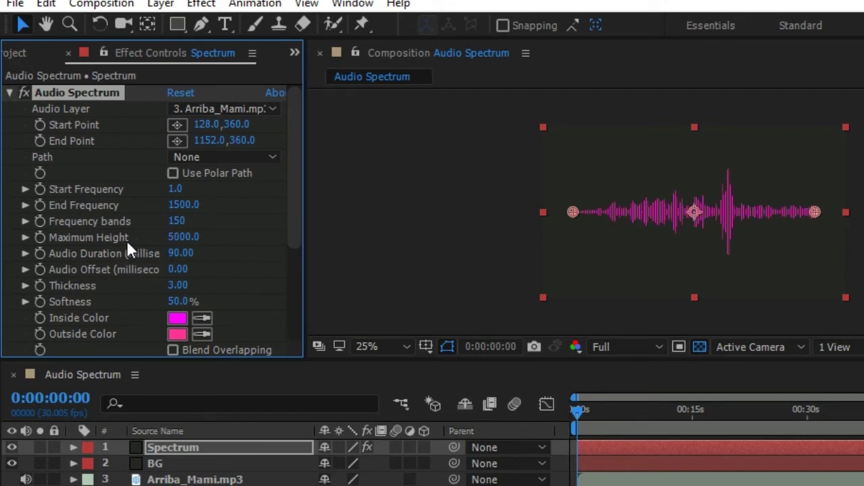
{"action": "left_click", "coordinate": [187, 256]}
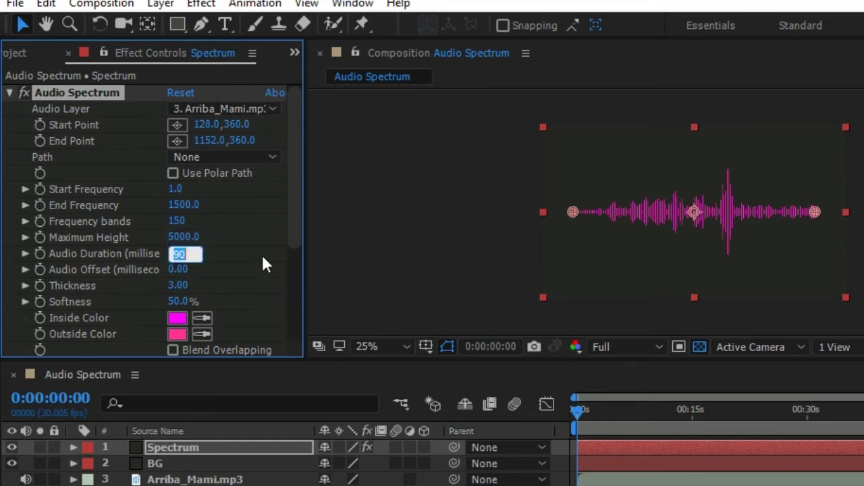
{"action": "type", "text": "125"}
{"action": "key", "text": "Return"}
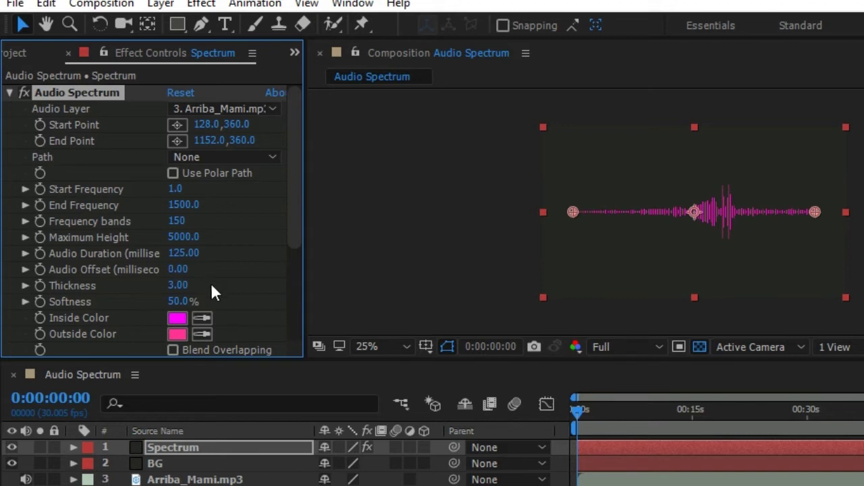
Set the spectrum's Thickness to 5 and its Softness to 100%
{"action": "left_click", "coordinate": [177, 287]}
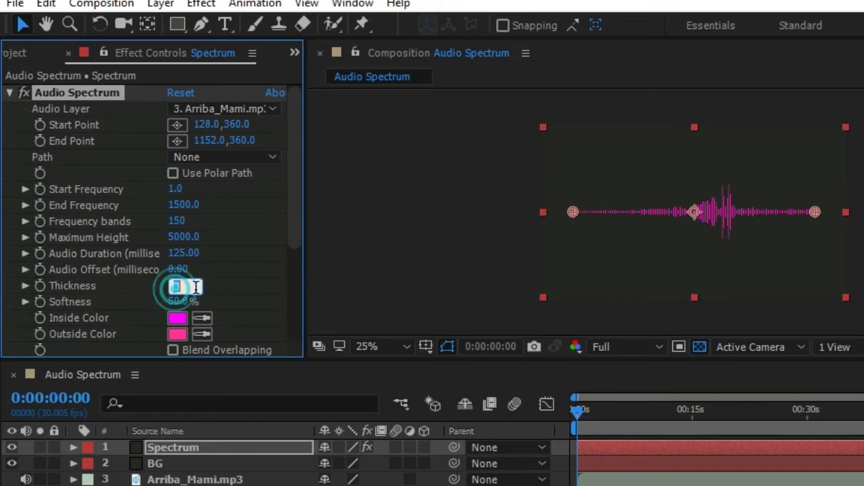
{"action": "type", "text": "5"}
{"action": "key", "text": "Return"}
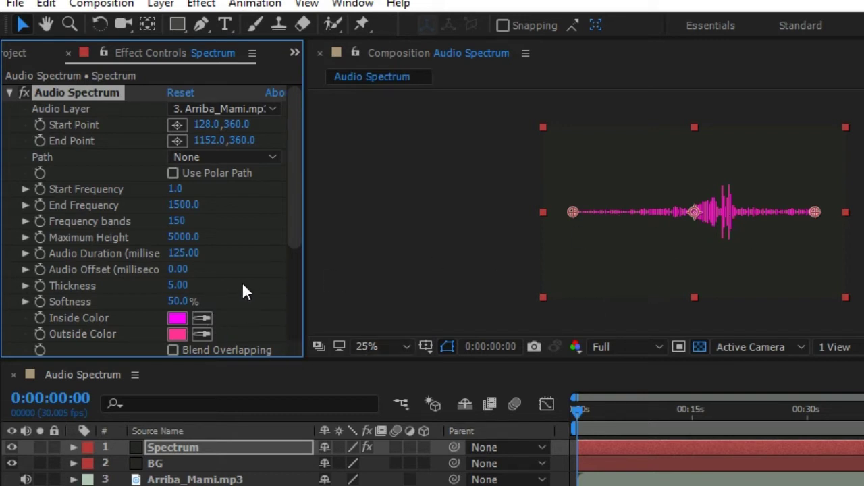
{"action": "scroll", "coordinate": [244, 284], "scroll_direction": "down", "scroll_amount": 3}
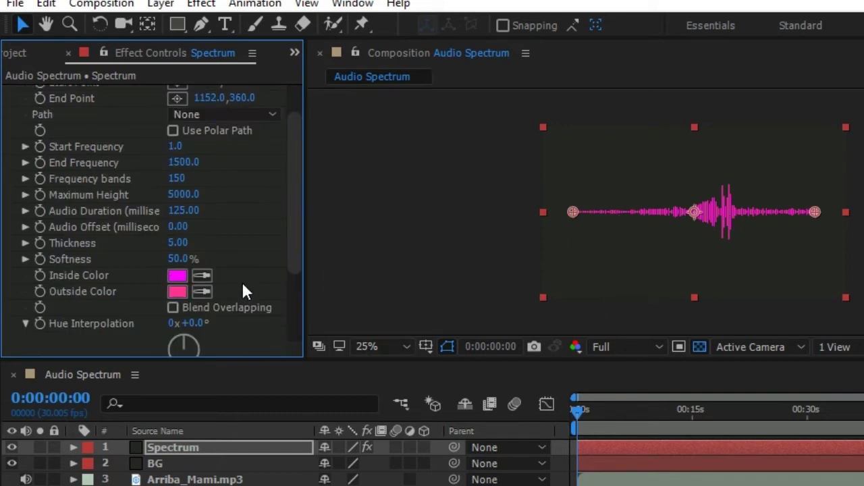
{"action": "left_click", "coordinate": [177, 259]}
{"action": "left_click_drag", "start_coordinate": [203, 258], "coordinate": [269, 257]}
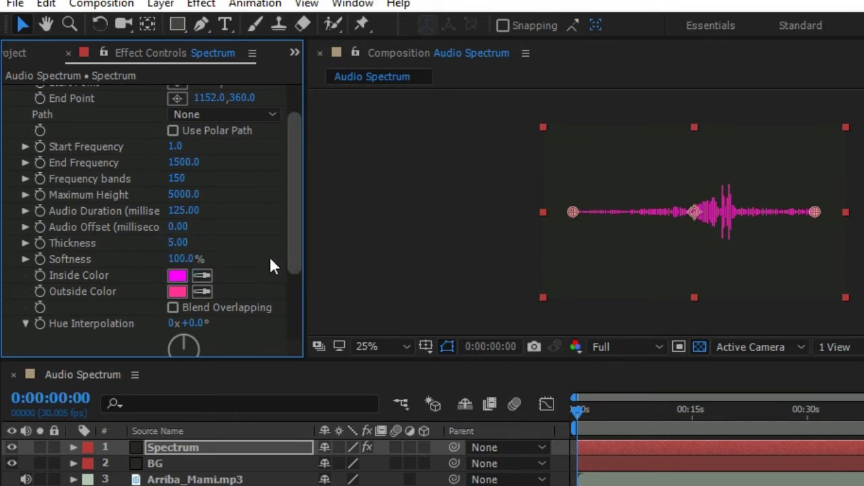
Change the spectrum's Inside Color to yellow and its Outside Color to bright green
{"action": "left_click", "coordinate": [176, 276]}
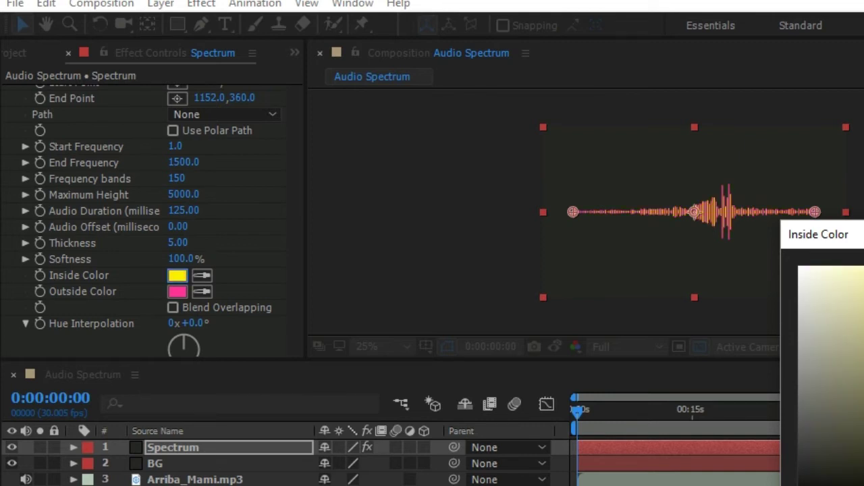
{"action": "key", "text": "Return"}
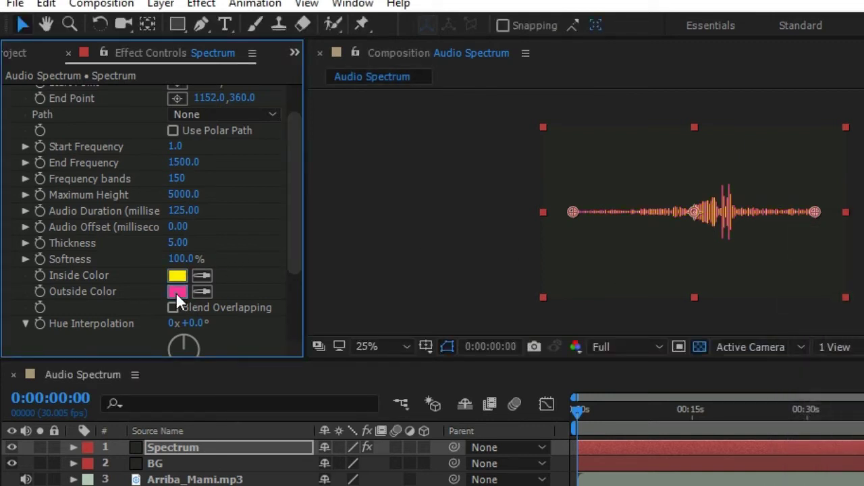
{"action": "left_click", "coordinate": [176, 291]}
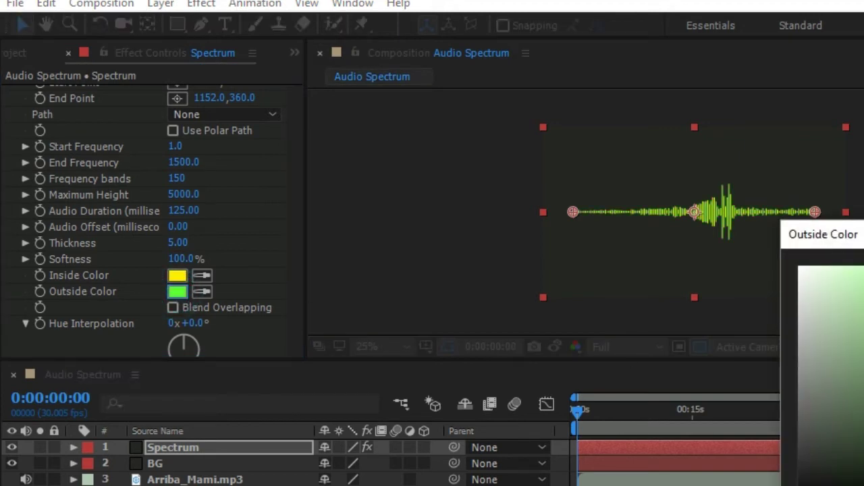
{"action": "key", "text": "Return"}
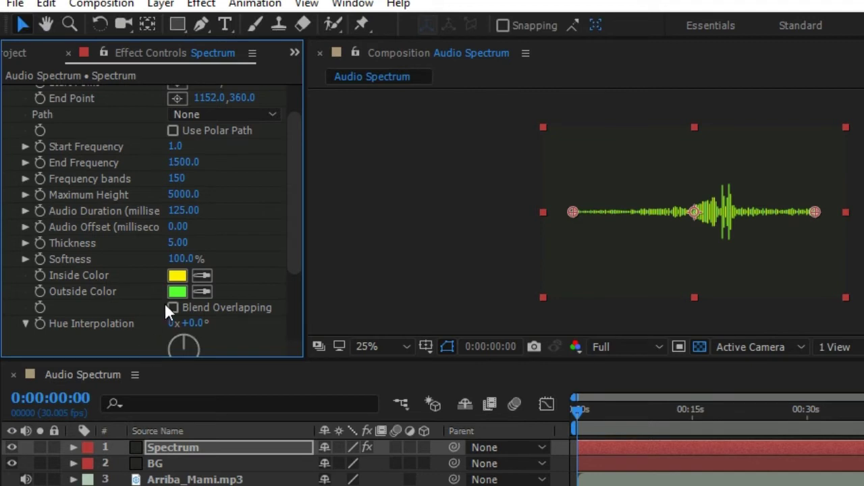
Set the Audio Spectrum effect's Hue Interpolation to 180°
{"action": "scroll", "coordinate": [248, 304], "scroll_direction": "down", "scroll_amount": 3}
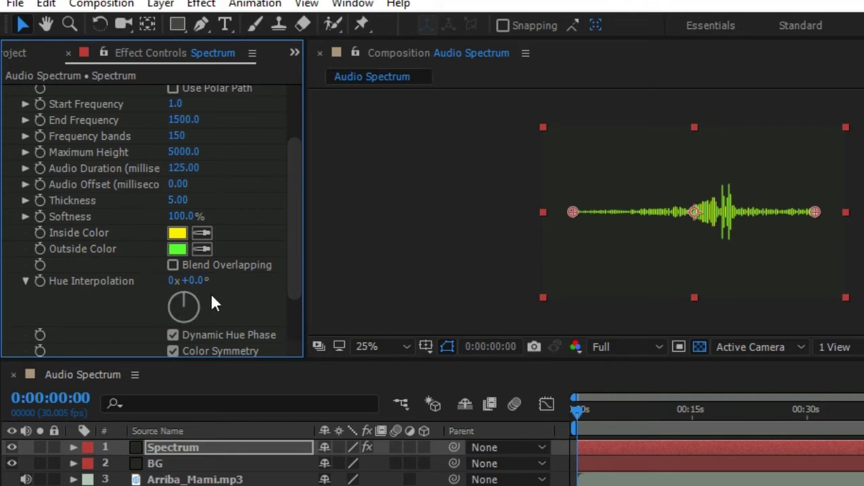
{"action": "left_click", "coordinate": [196, 281]}
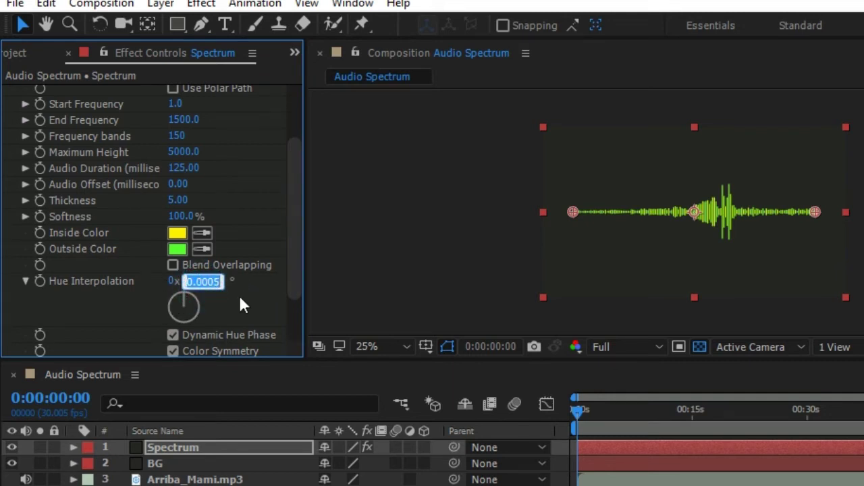
{"action": "type", "text": "180"}
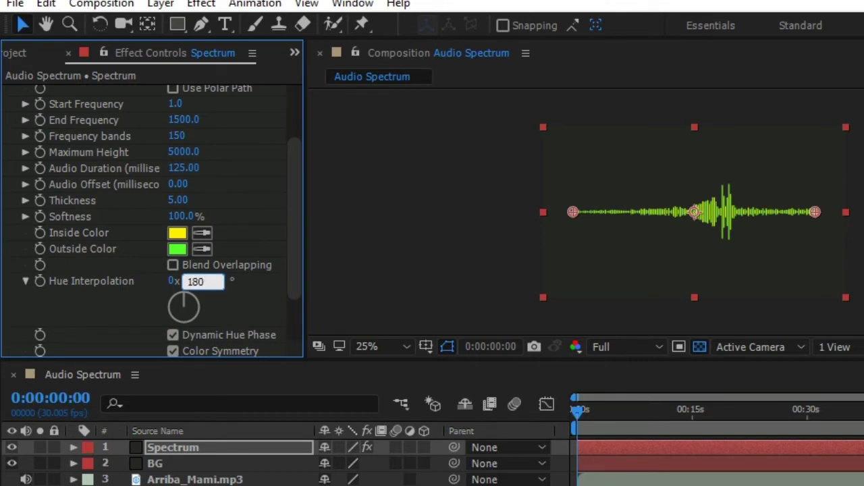
{"action": "key", "text": "Return"}
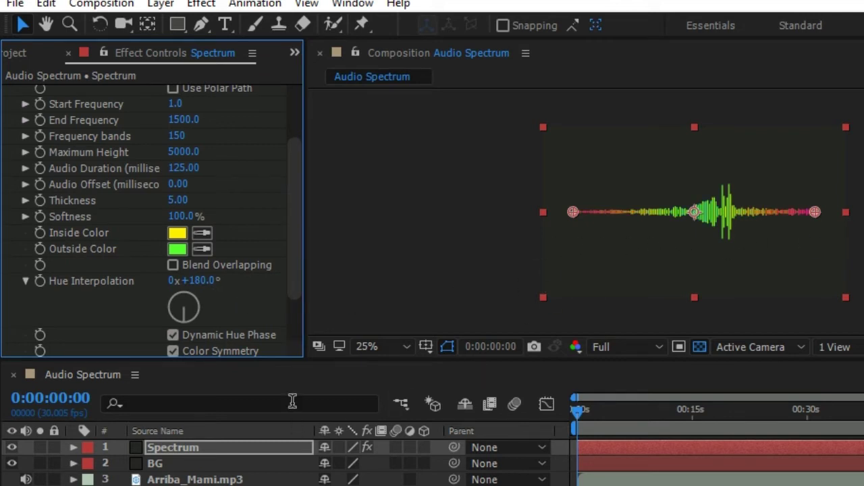
Try the Analog lines and Analog dots display options on the spectrum and return it to Digital
{"action": "scroll", "coordinate": [234, 316], "scroll_direction": "down", "scroll_amount": 2}
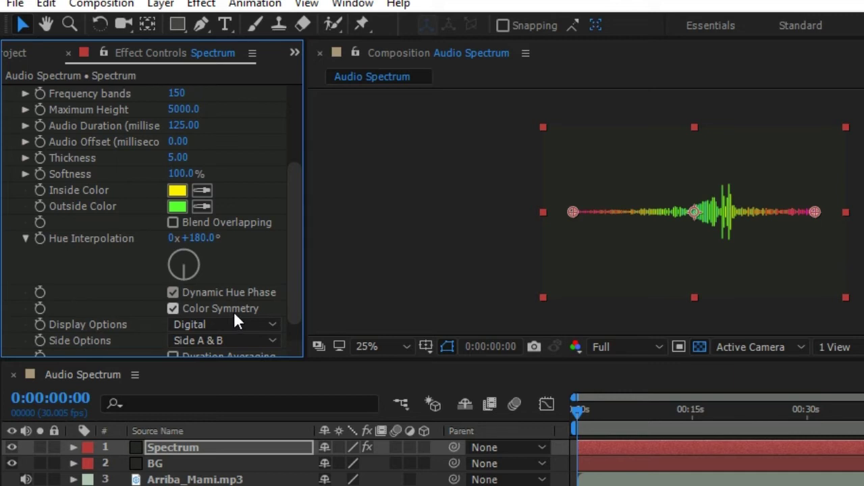
{"action": "scroll", "coordinate": [229, 314], "scroll_direction": "down", "scroll_amount": 1}
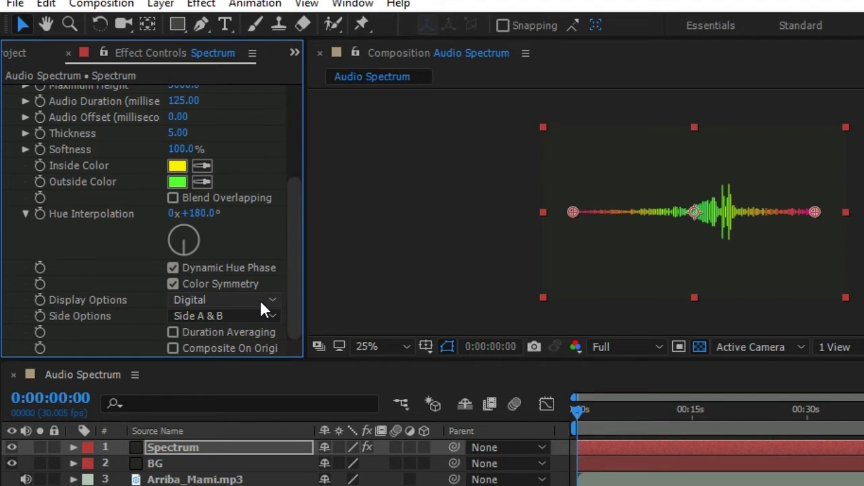
{"action": "left_click", "coordinate": [261, 301]}
{"action": "left_click", "coordinate": [256, 343]}
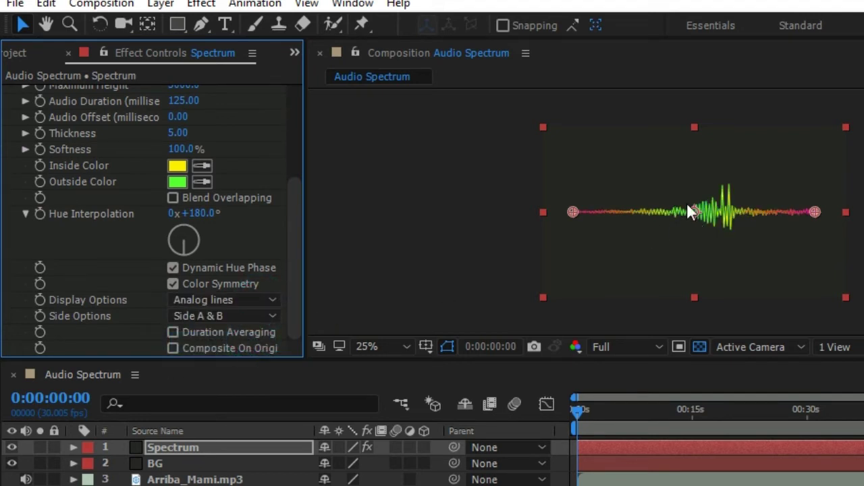
{"action": "scroll", "coordinate": [716, 210], "scroll_direction": "up", "scroll_amount": 2}
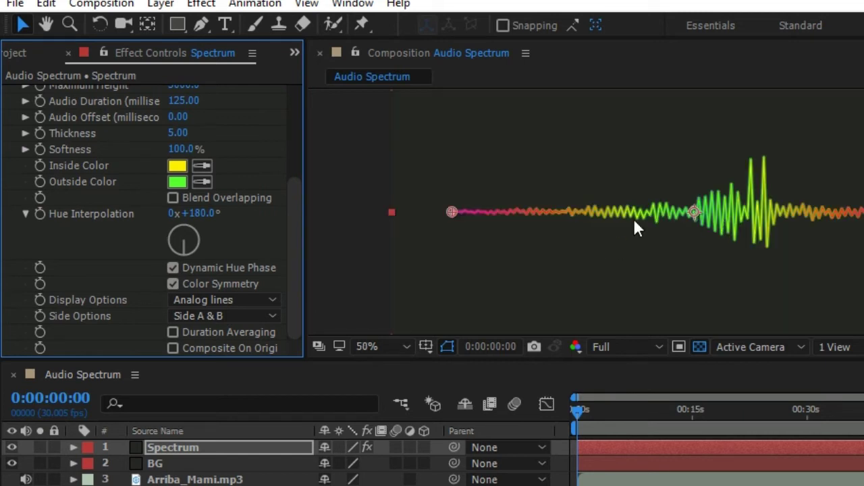
{"action": "left_click", "coordinate": [264, 305]}
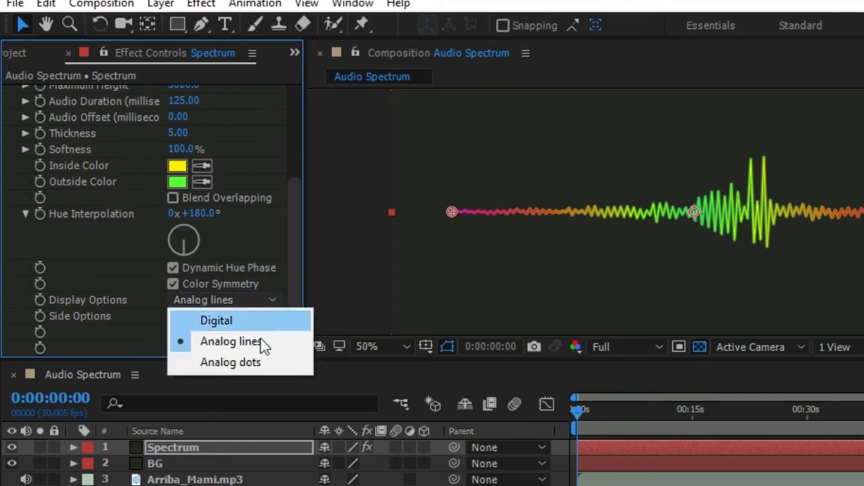
{"action": "left_click", "coordinate": [262, 365]}
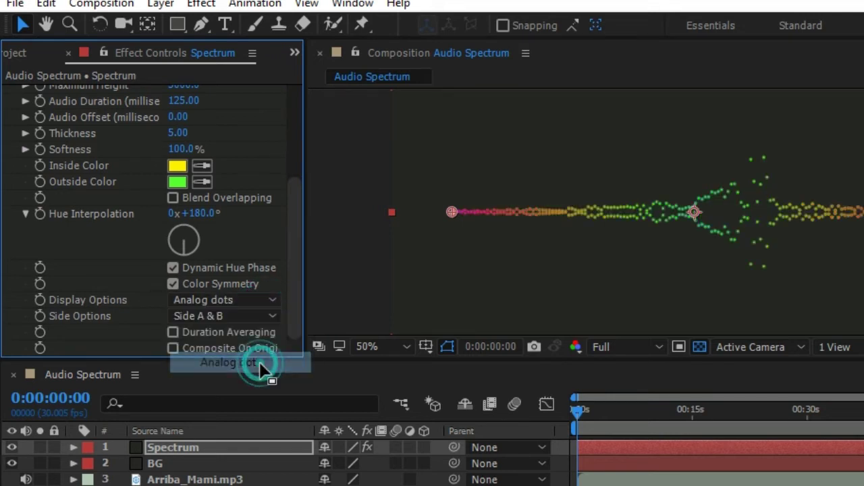
{"action": "left_click", "coordinate": [243, 302]}
{"action": "left_click", "coordinate": [244, 321]}
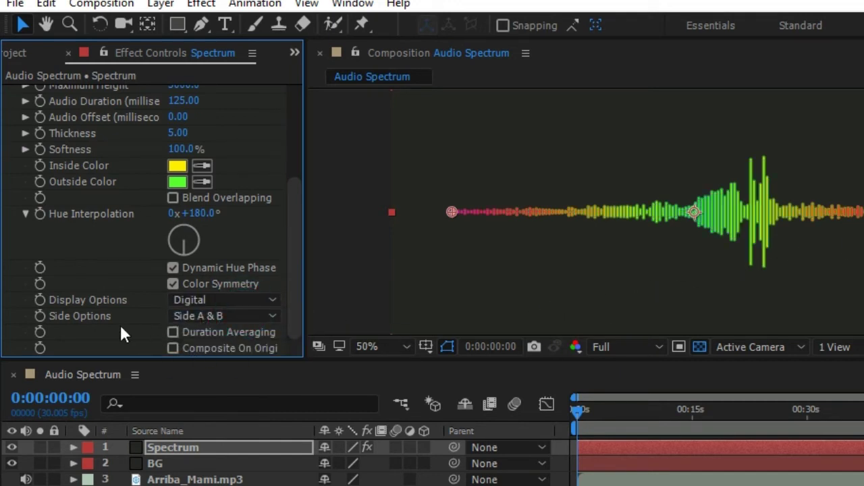
Try Side A for the spectrum's Side Options and settle on Side B
{"action": "left_click", "coordinate": [215, 315]}
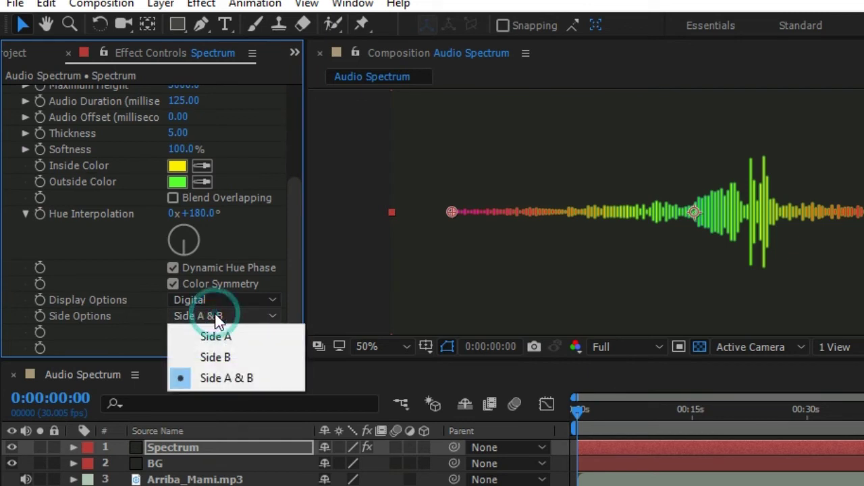
{"action": "left_click", "coordinate": [248, 358]}
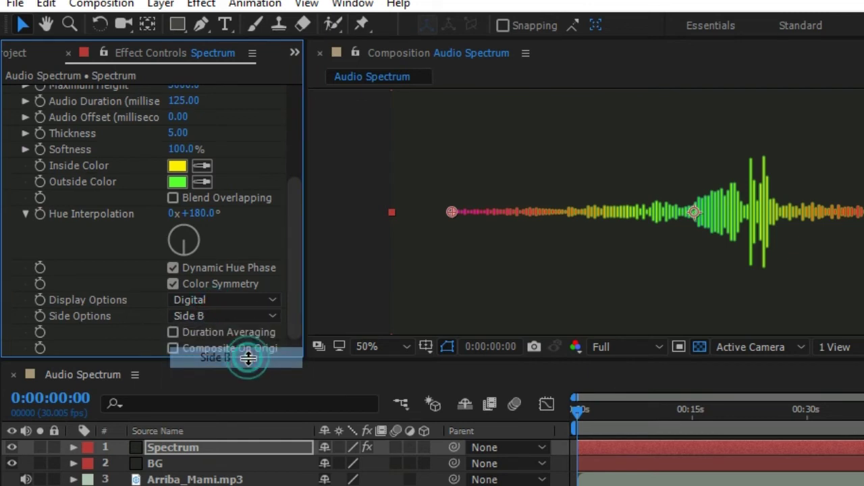
{"action": "left_click", "coordinate": [222, 316]}
{"action": "left_click", "coordinate": [224, 336]}
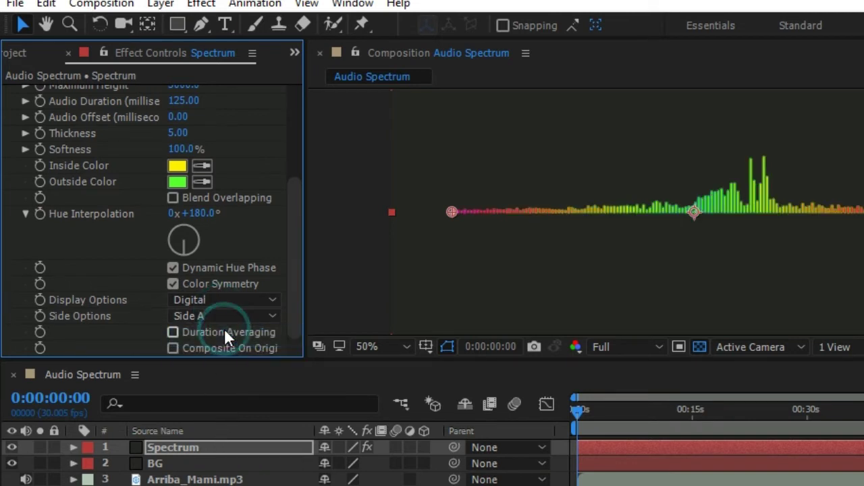
{"action": "left_click", "coordinate": [237, 315]}
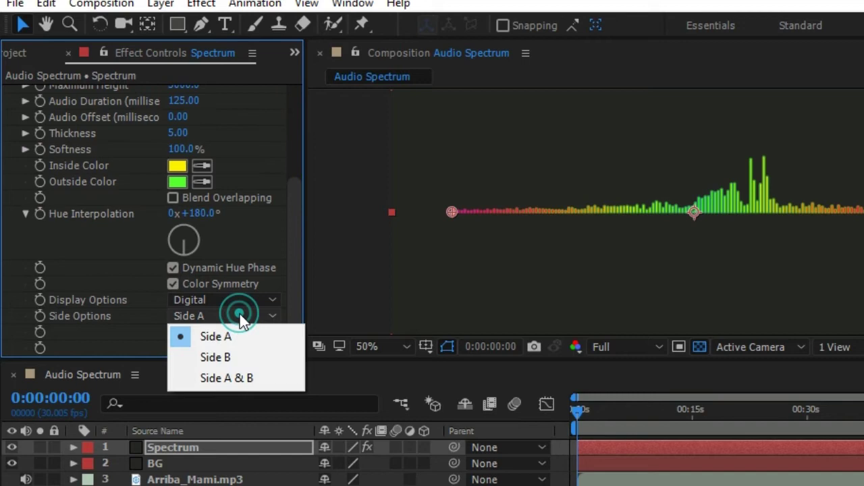
{"action": "left_click", "coordinate": [244, 356]}
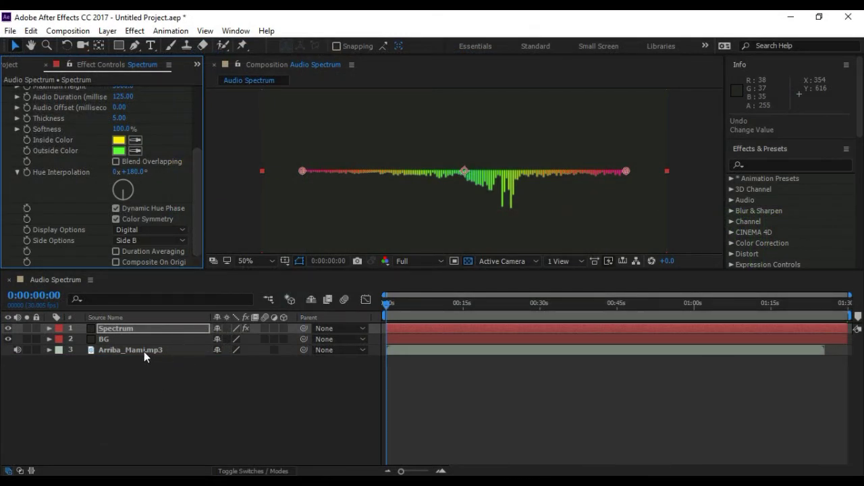
Apply the Stylize Glow effect to the Spectrum layer
{"action": "left_click", "coordinate": [142, 329]}
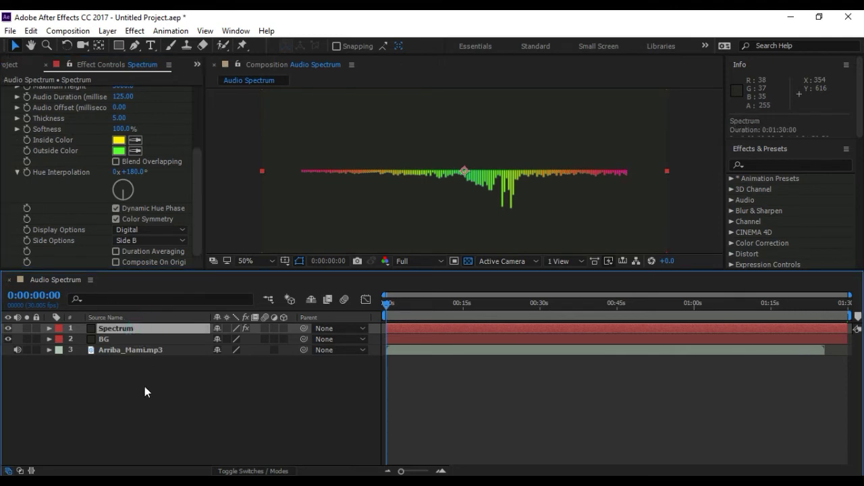
{"action": "left_click", "coordinate": [133, 31]}
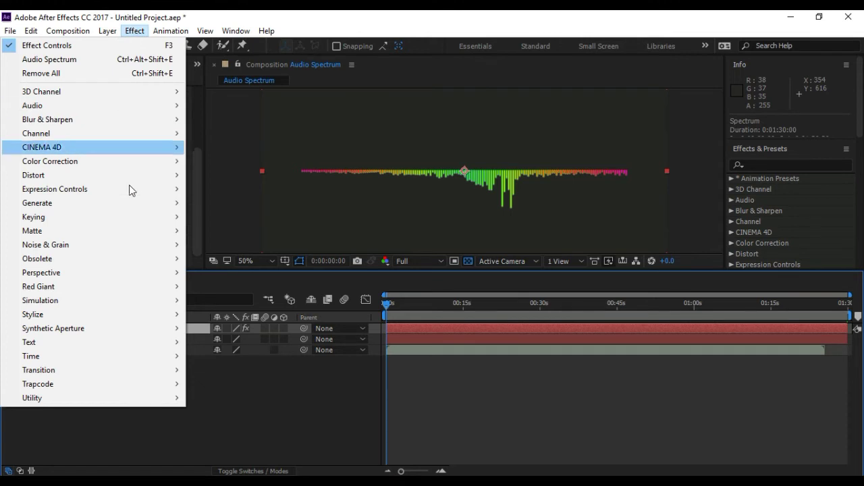
{"action": "mouse_move", "coordinate": [135, 317]}
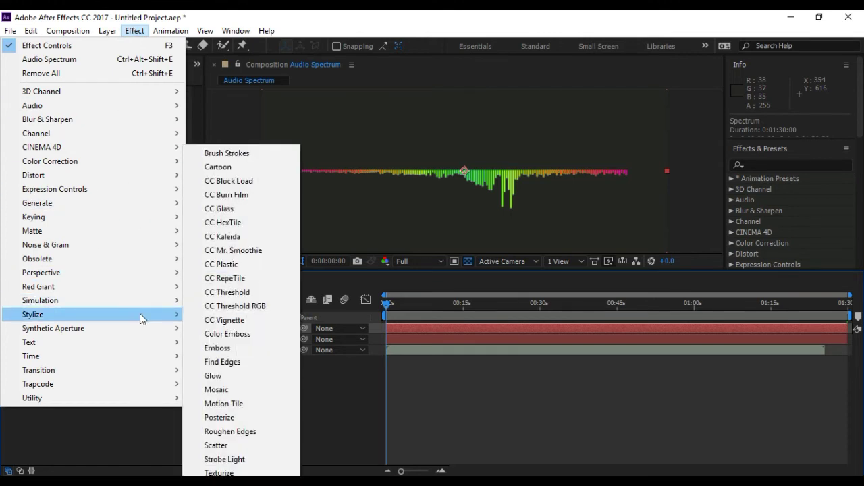
{"action": "left_click", "coordinate": [214, 376]}
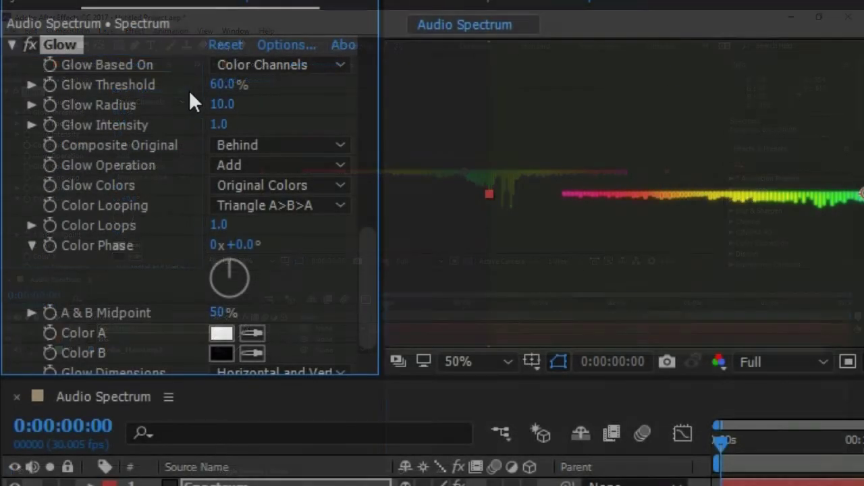
Set the Spectrum layer's Glow Threshold to 50% and its Glow Radius to 150
{"action": "left_click", "coordinate": [222, 85]}
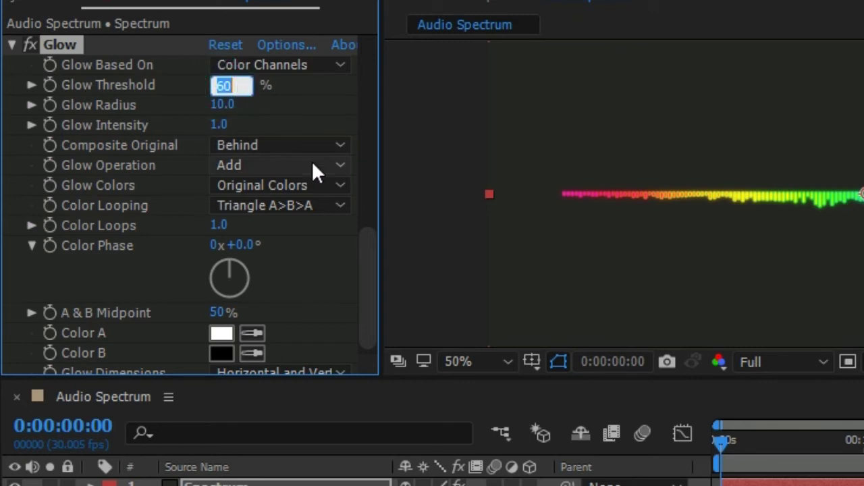
{"action": "type", "text": "50"}
{"action": "key", "text": "Return"}
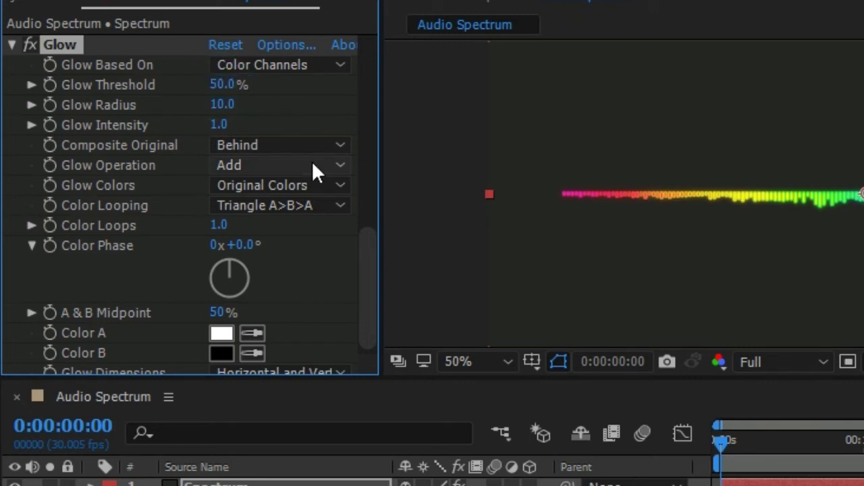
{"action": "left_click", "coordinate": [225, 105]}
{"action": "type", "text": "150"}
{"action": "key", "text": "Return"}
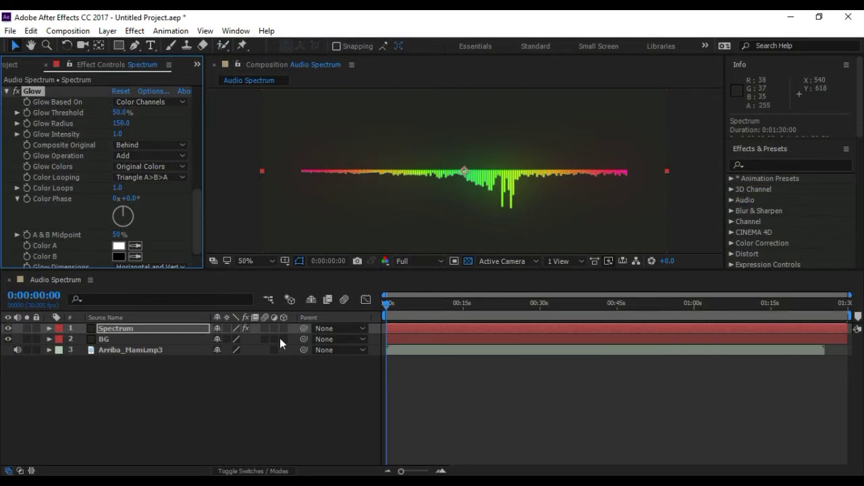
Create a new text layer in the composition reading "OTC20"
{"action": "left_click", "coordinate": [132, 384]}
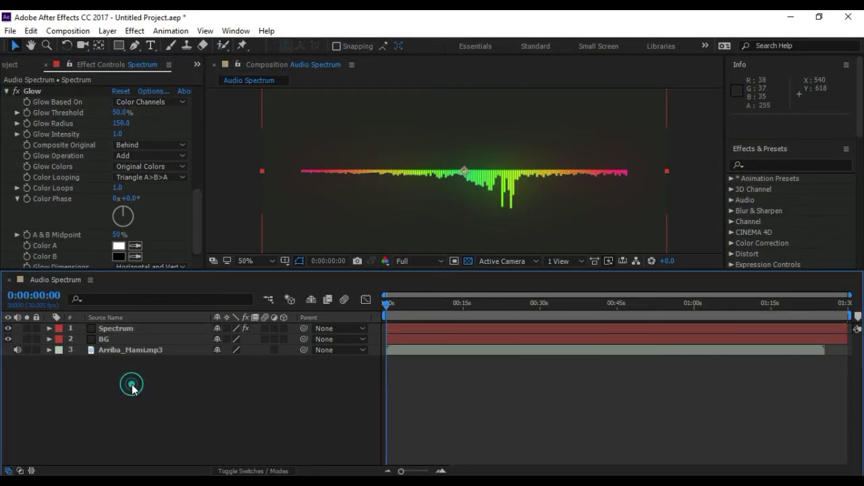
{"action": "right_click", "coordinate": [167, 390]}
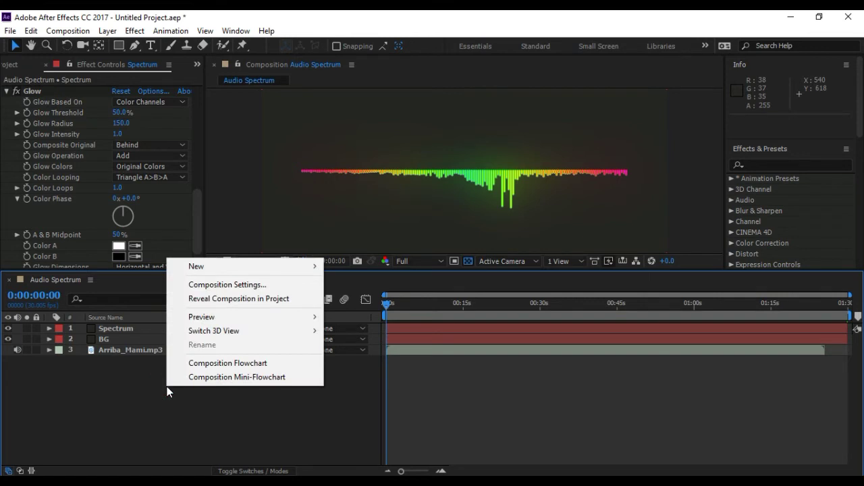
{"action": "mouse_move", "coordinate": [291, 264]}
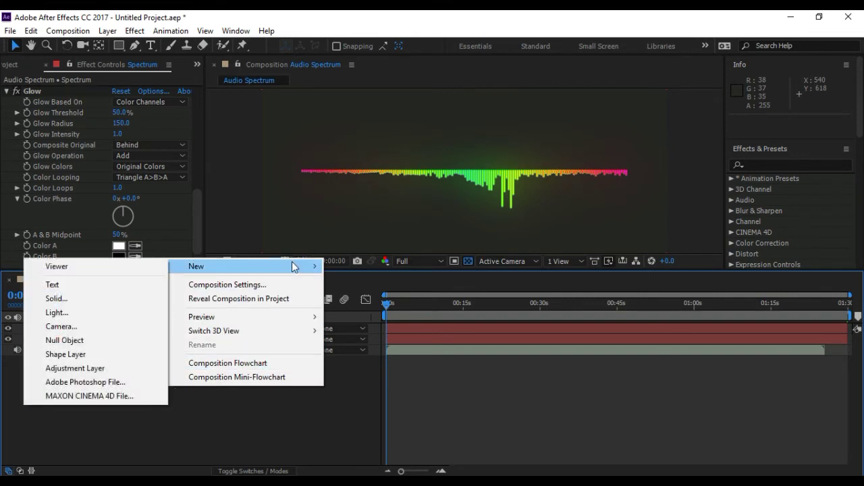
{"action": "left_click", "coordinate": [74, 286]}
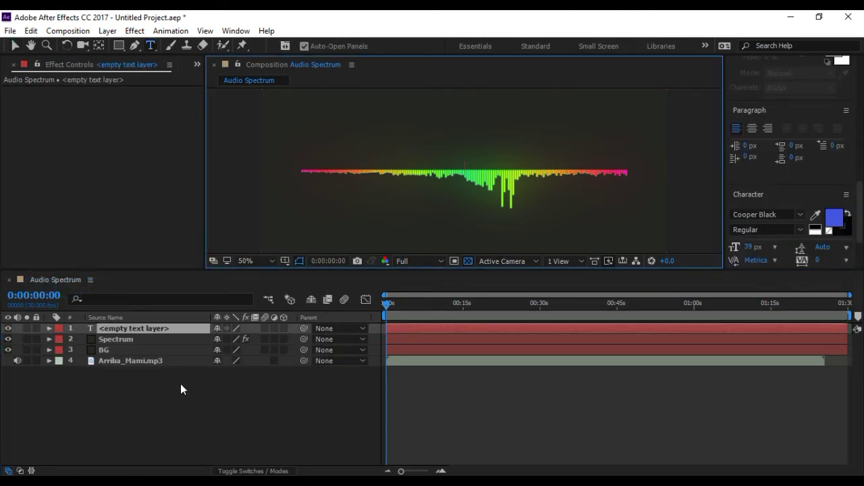
{"action": "type", "text": "OTC"}
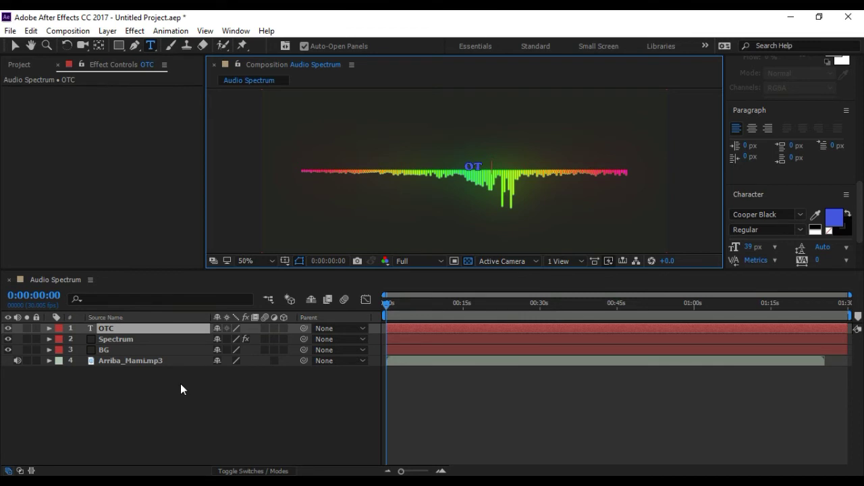
{"action": "type", "text": "20"}
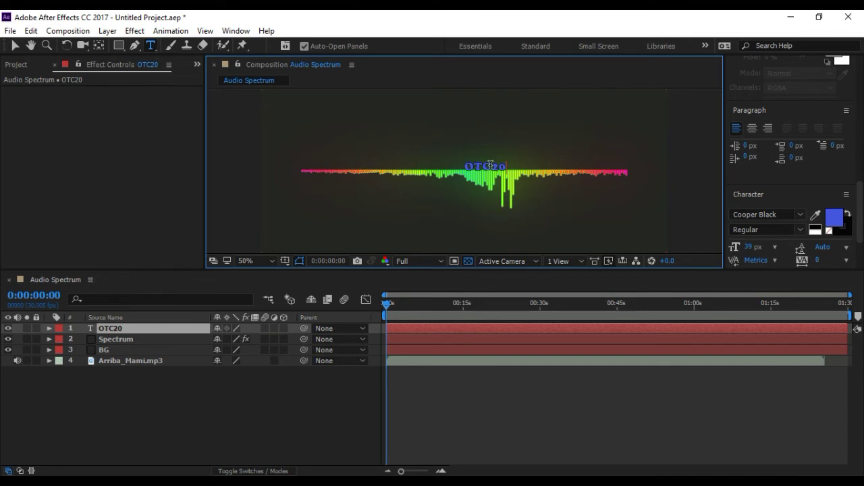
Change the fill colour of the whole OTC20 text to near-white ECEEF7
{"action": "left_click_drag", "start_coordinate": [466, 165], "coordinate": [505, 166]}
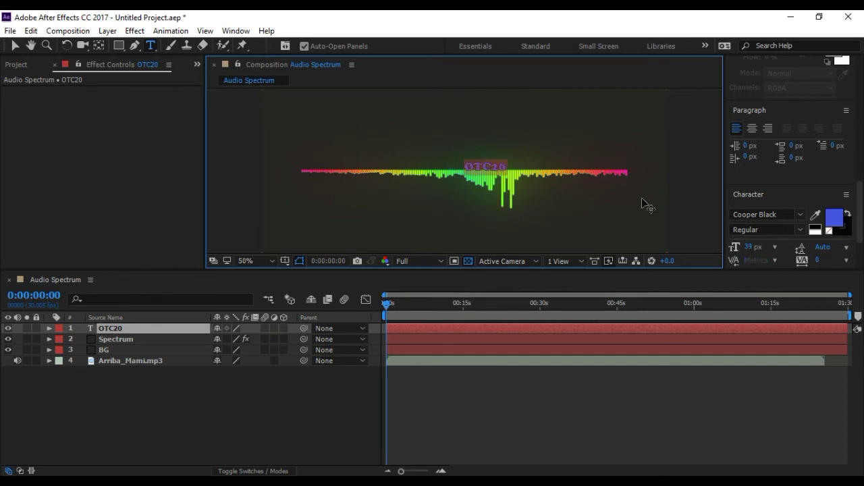
{"action": "left_click", "coordinate": [837, 217]}
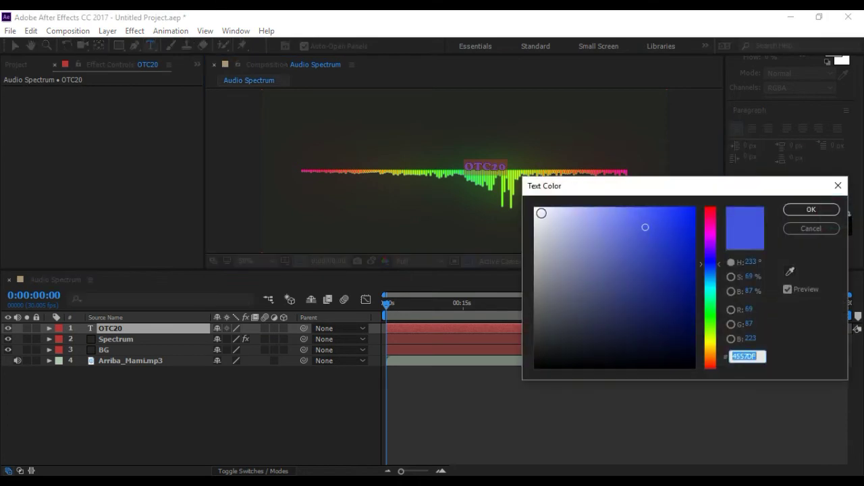
{"action": "left_click", "coordinate": [541, 212]}
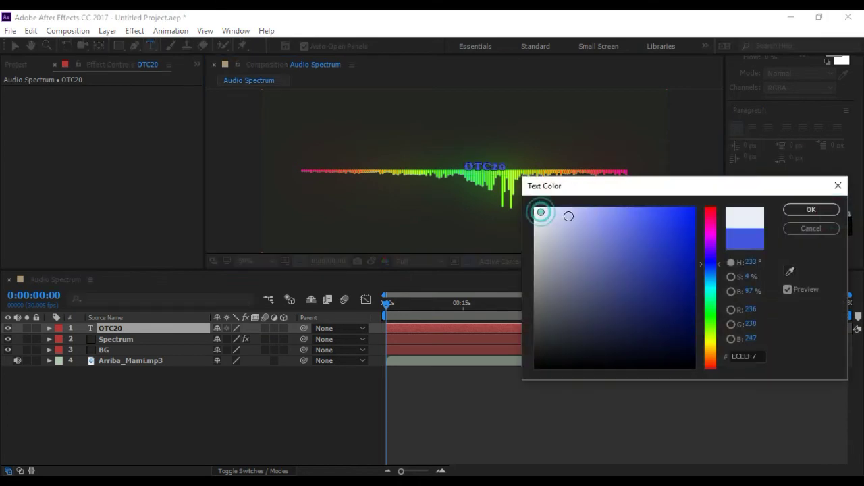
{"action": "left_click", "coordinate": [812, 210]}
Enlarge the OTC20 text to 68 px and position it centred just above the spectrum line
{"action": "left_click", "coordinate": [484, 166]}
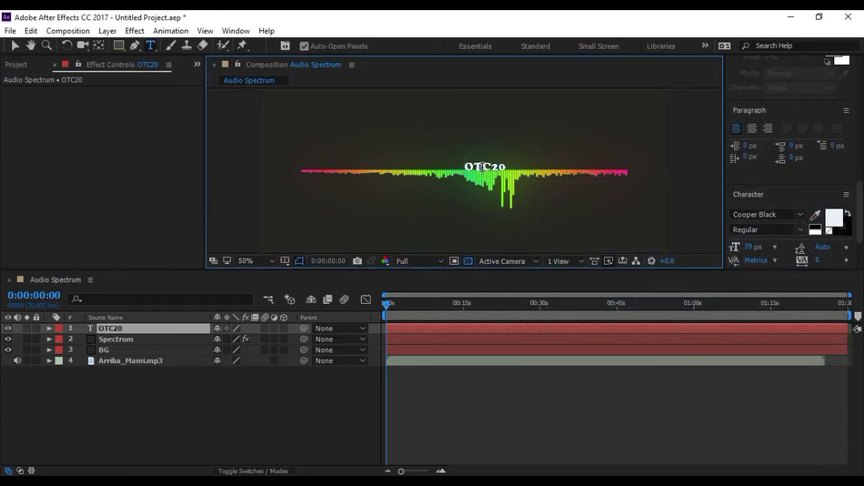
{"action": "left_click_drag", "start_coordinate": [465, 163], "coordinate": [500, 169]}
{"action": "left_click", "coordinate": [14, 46]}
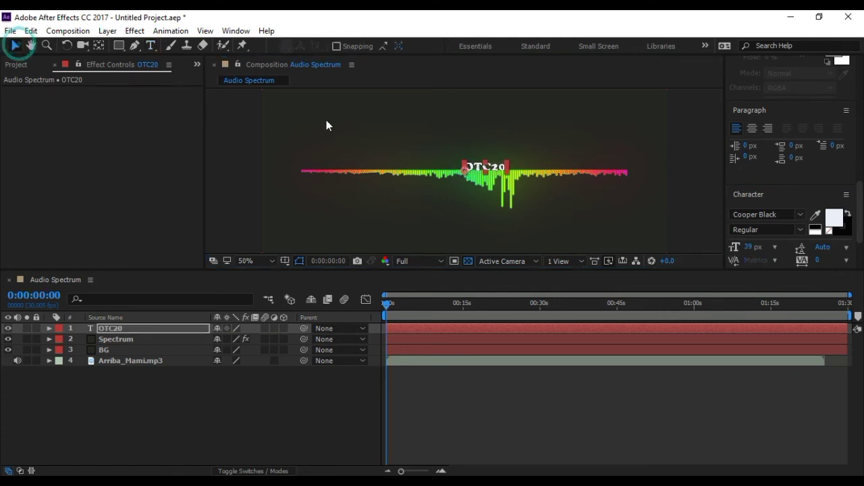
{"action": "left_click", "coordinate": [497, 167]}
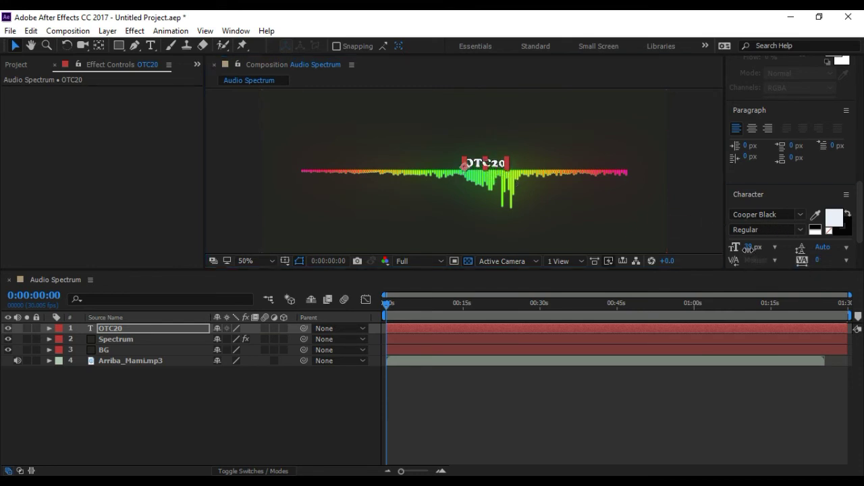
{"action": "left_click_drag", "start_coordinate": [751, 249], "coordinate": [770, 252]}
{"action": "left_click_drag", "start_coordinate": [515, 160], "coordinate": [486, 162]}
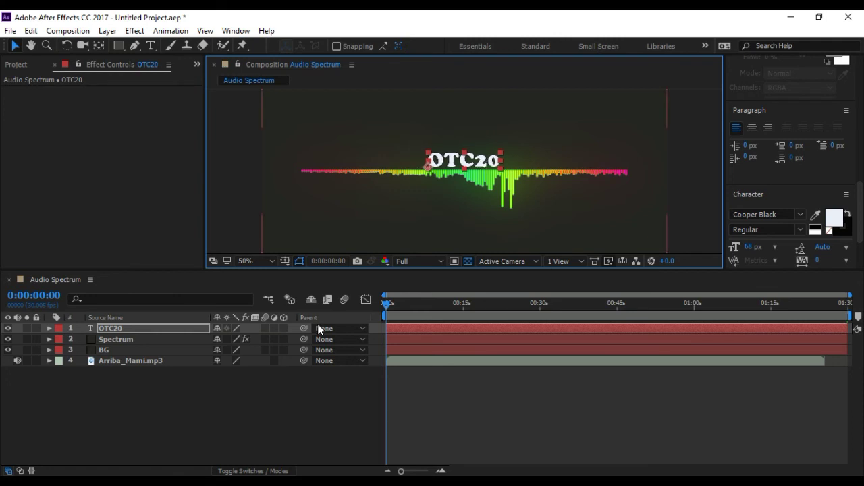
Apply the Stylize Glow effect to the OTC20 text layer
{"action": "left_click", "coordinate": [93, 384]}
{"action": "left_click", "coordinate": [127, 328]}
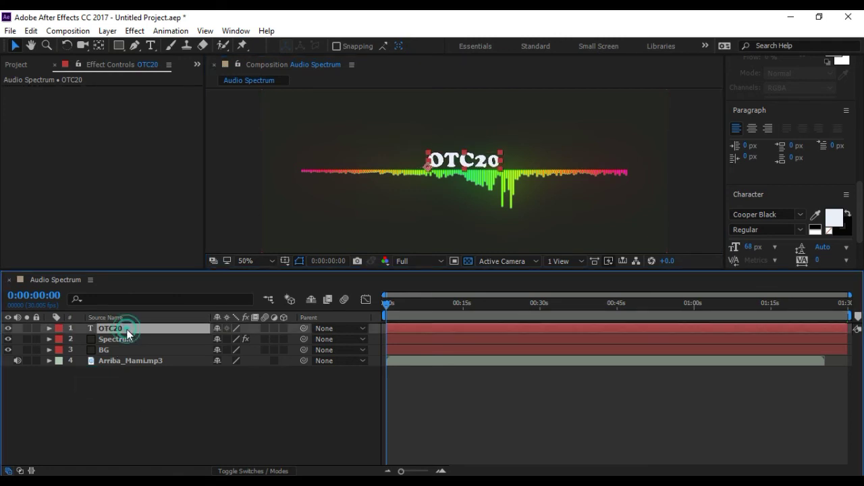
{"action": "left_click", "coordinate": [133, 31]}
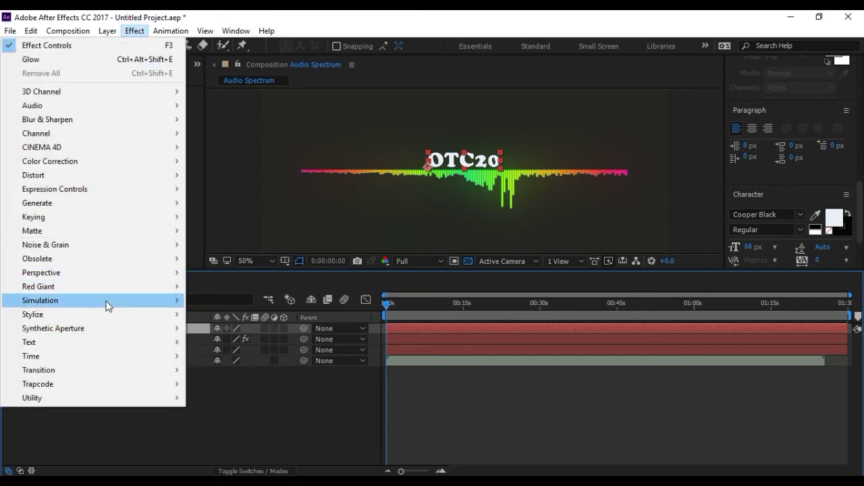
{"action": "mouse_move", "coordinate": [106, 317]}
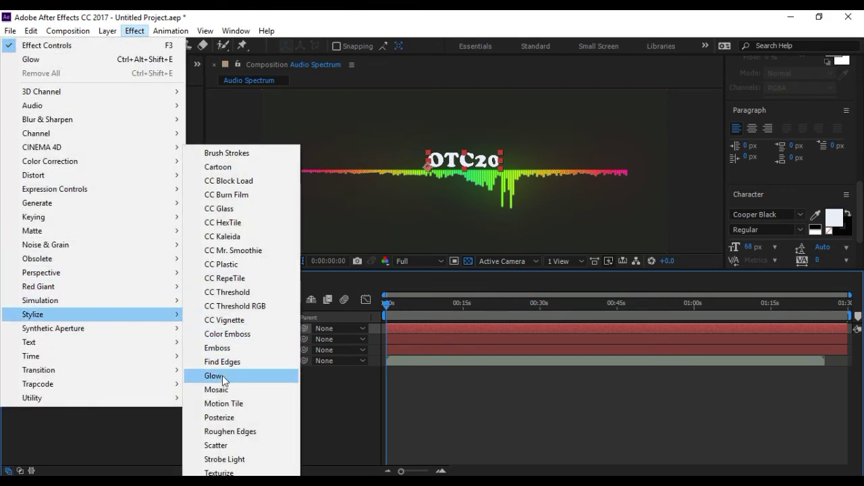
{"action": "left_click", "coordinate": [222, 375]}
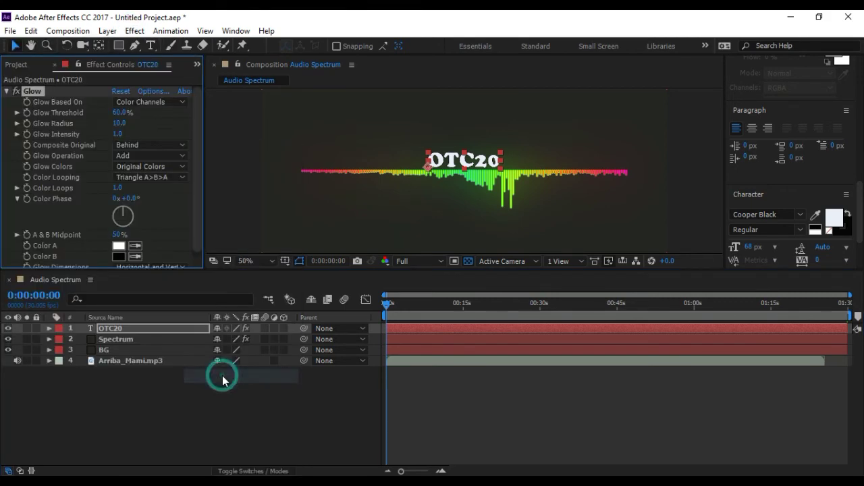
Set the OTC20 text's Glow Threshold to 0% and deselect the layer
{"action": "left_click", "coordinate": [120, 113]}
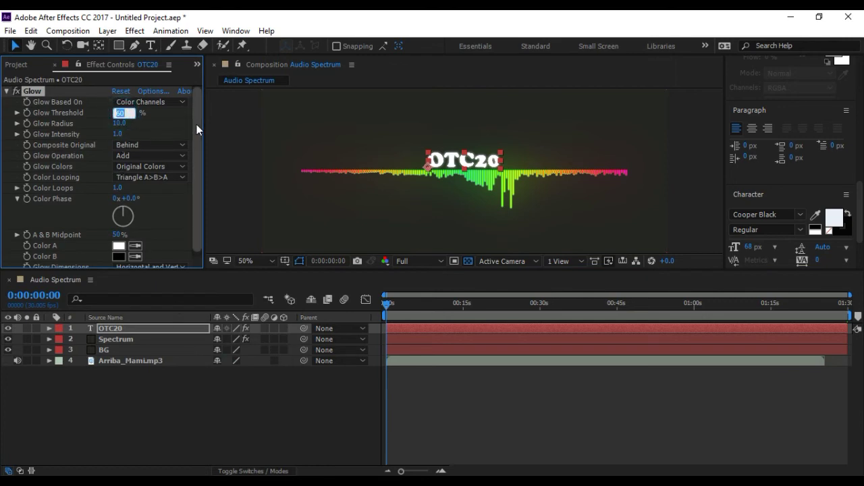
{"action": "type", "text": "0"}
{"action": "key", "text": "Return"}
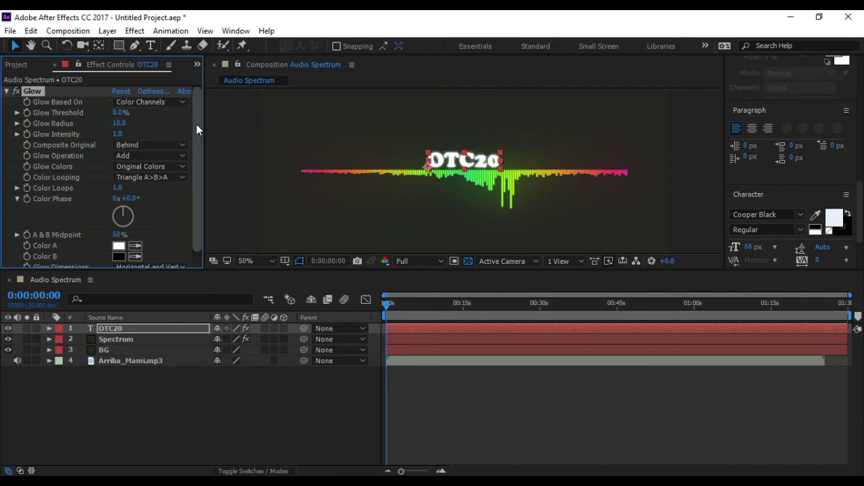
{"action": "left_click", "coordinate": [229, 396]}
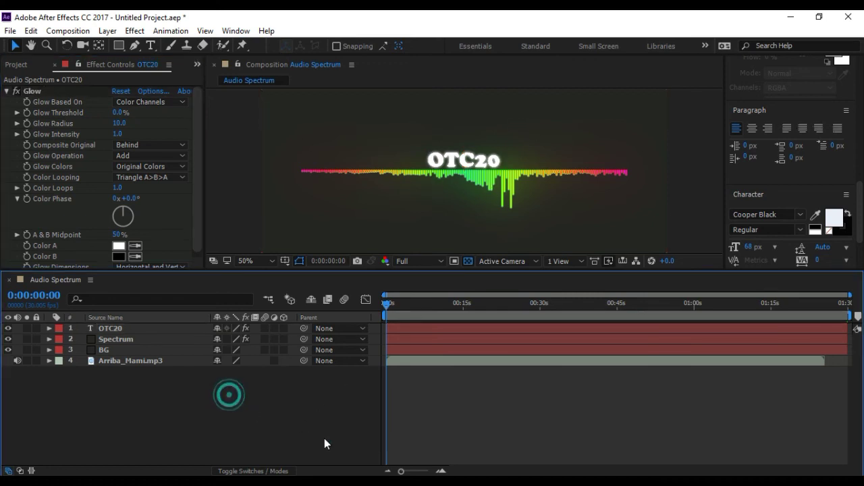